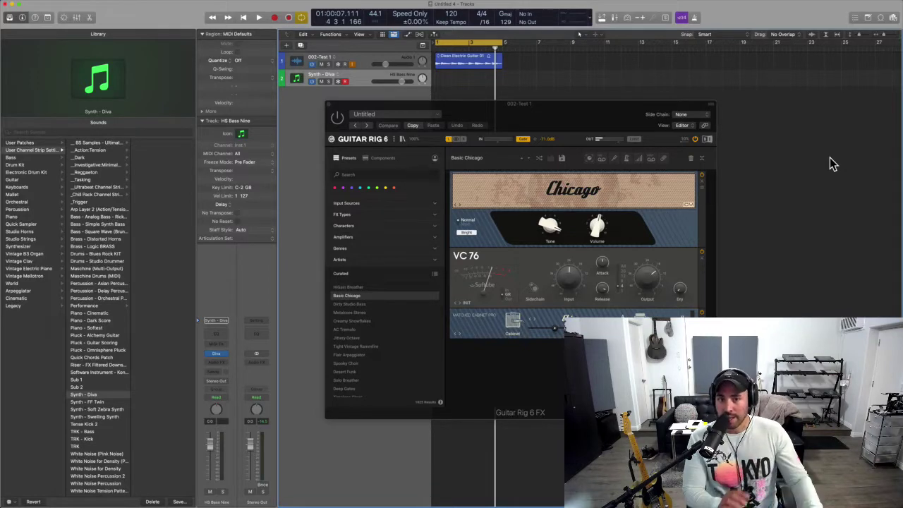
# - Switch to the browser desktop and zoom the YouTube page out, then back to normal size
pyautogui.hotkey('ctrl', 'Right')
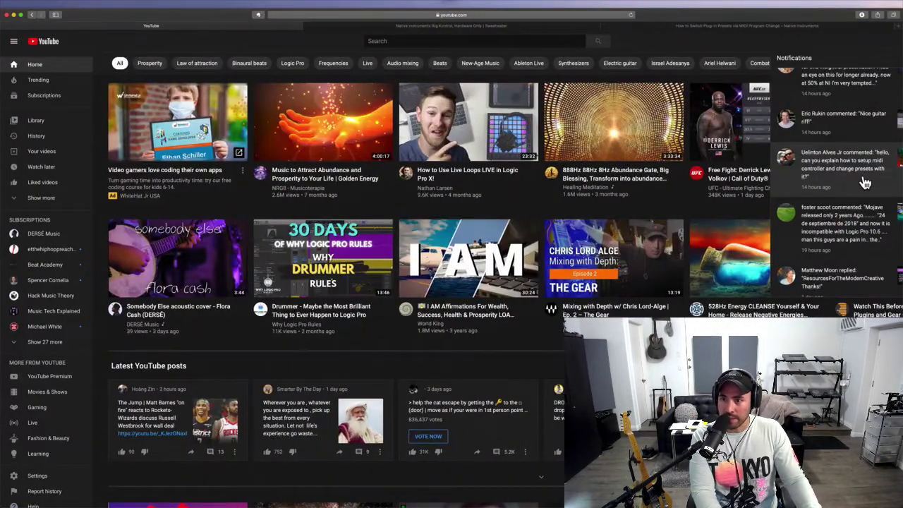
pyautogui.press('super+minus')
pyautogui.press('super+plus')
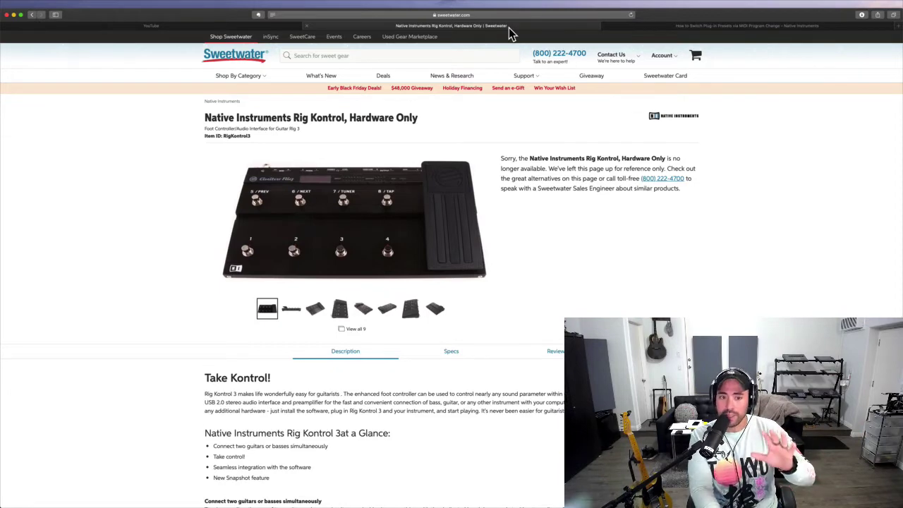
# - Open the 'How to Switch Plug-in Presets via MIDI Program Change' article and read through its numbered steps
pyautogui.click(650, 28)
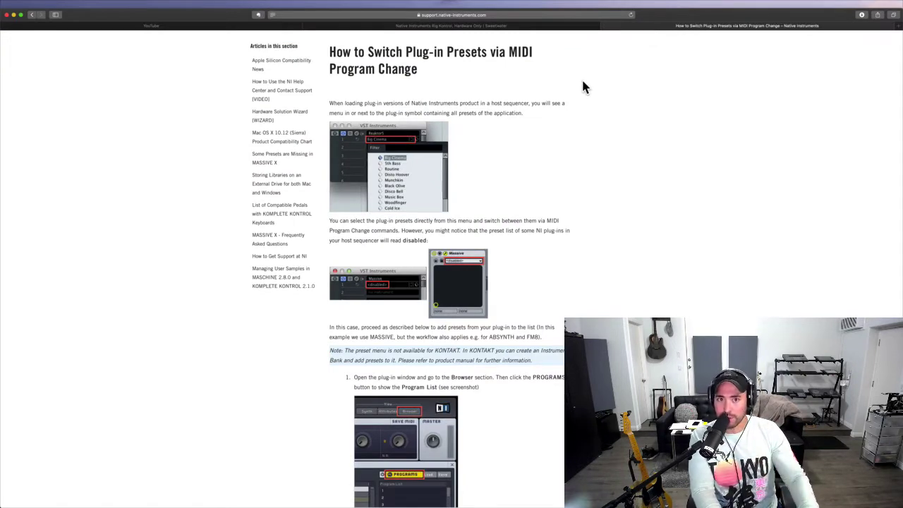
pyautogui.scroll(-2, 581, 92)
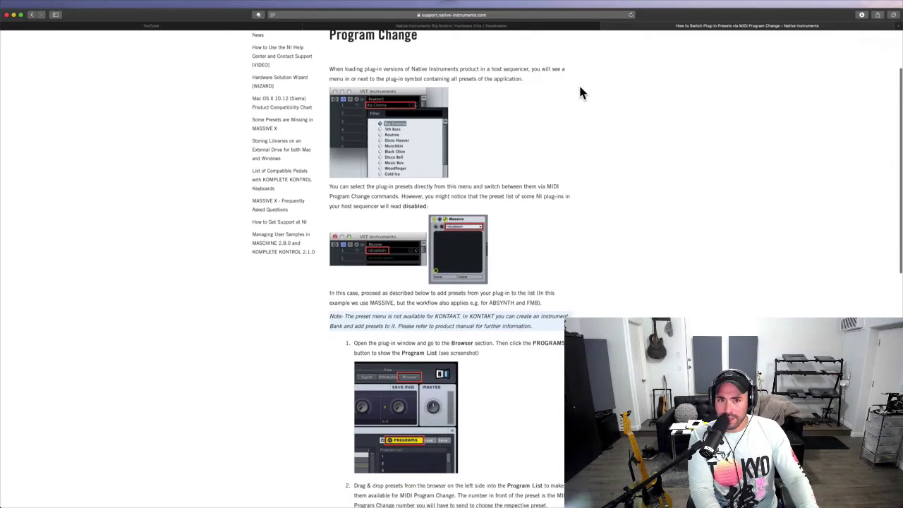
pyautogui.scroll(-1, 417, 120)
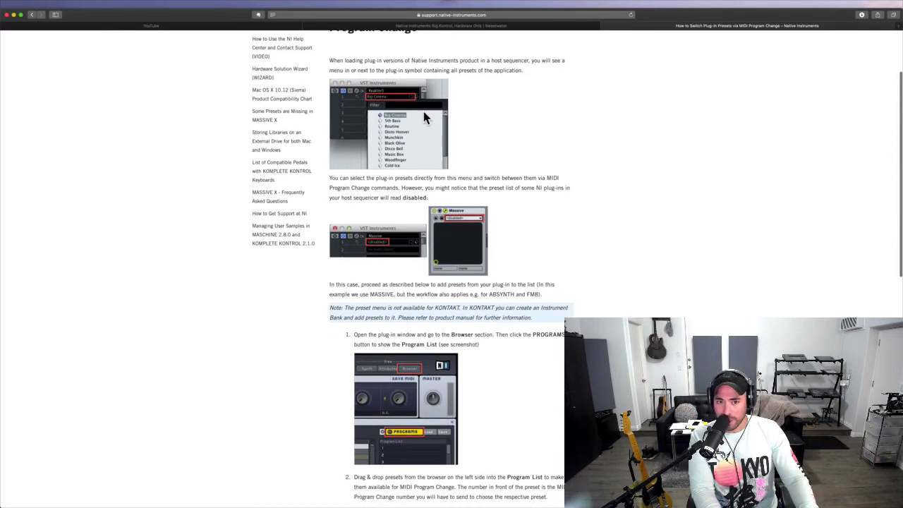
pyautogui.scroll(-8, 425, 118)
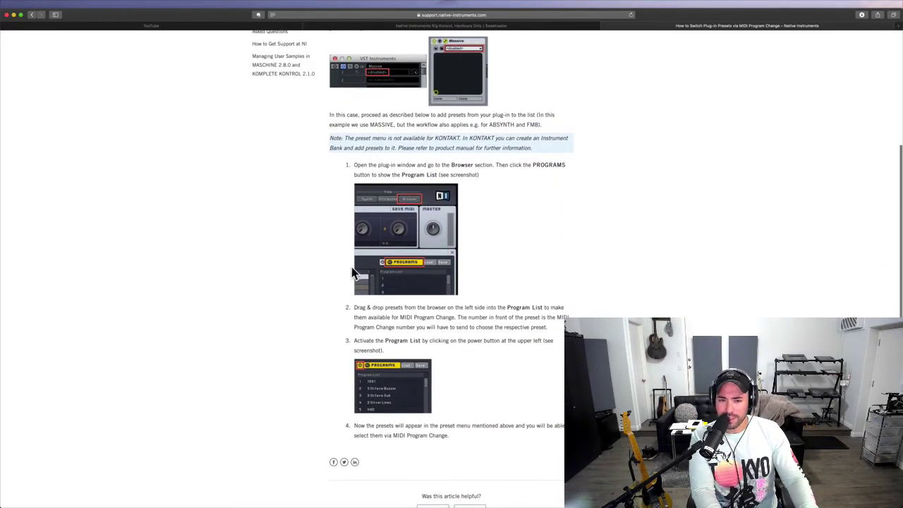
pyautogui.scroll(5, 360, 353)
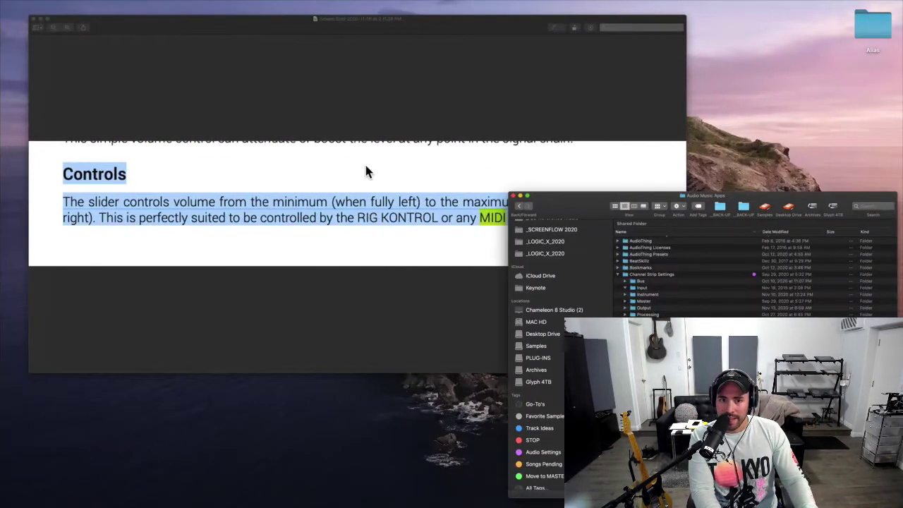
# - Bring the Guitar Rig manual PDF in Preview in front of the Finder window
pyautogui.click(365, 132)
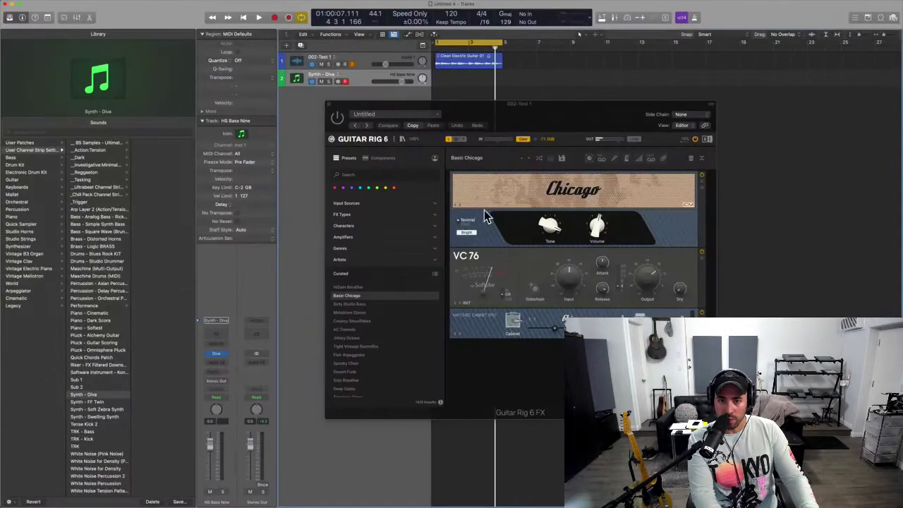
# - Drag the Guitar Rig 6 plug-in window further to the right in Logic
pyautogui.moveTo(547, 124); pyautogui.dragTo(678, 143)
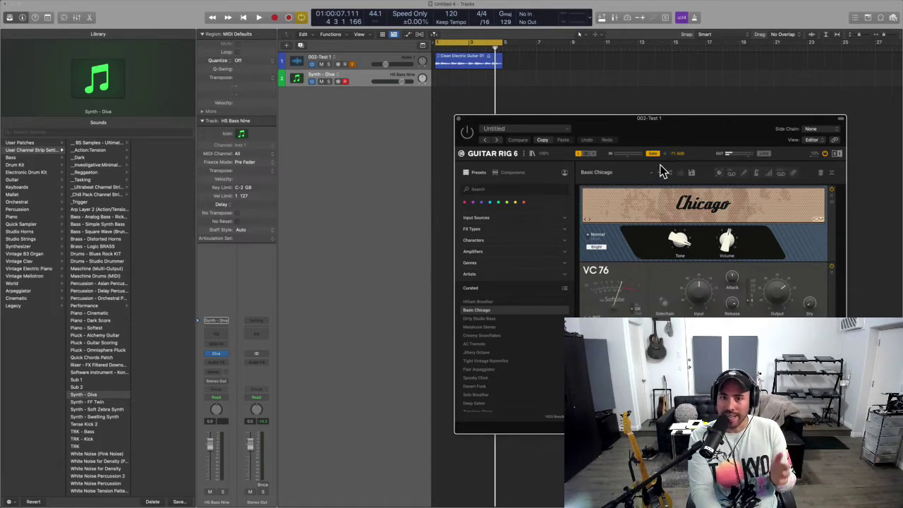
# - Open Guitar Rig 6's File > Preferences and review the MIDI (Omni channel) and Library pages
pyautogui.moveTo(631, 137); pyautogui.dragTo(453, 120)
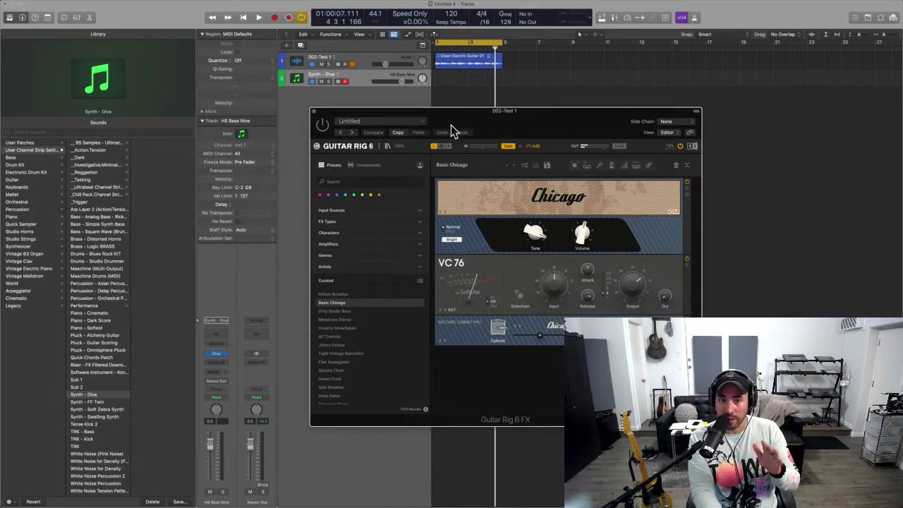
pyautogui.click(381, 147)
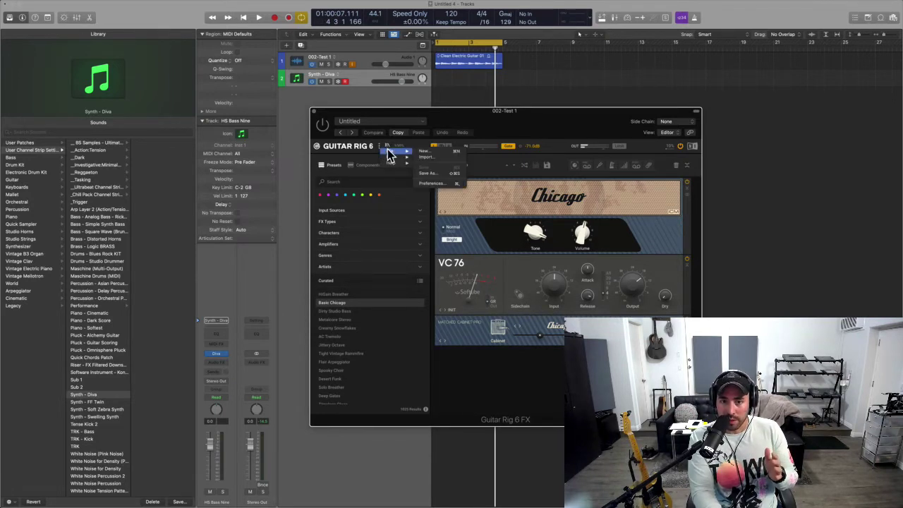
pyautogui.moveTo(406, 155)
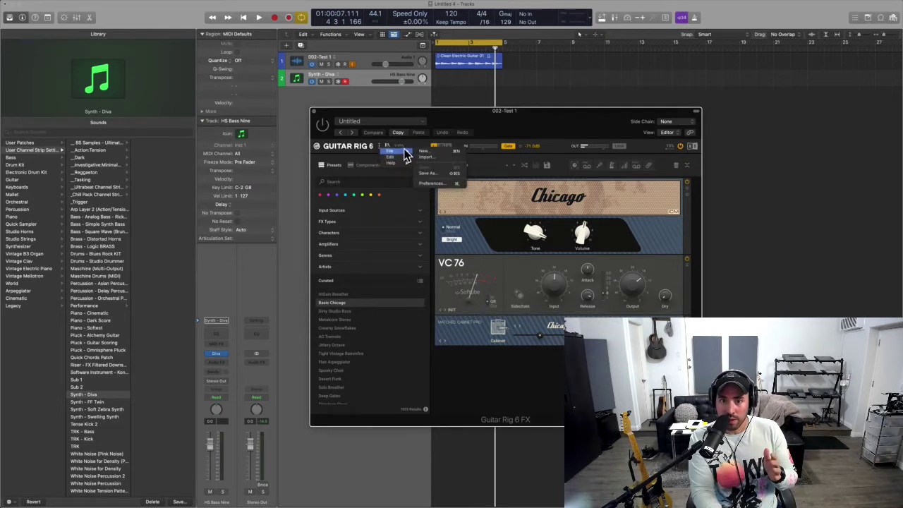
pyautogui.click(433, 183)
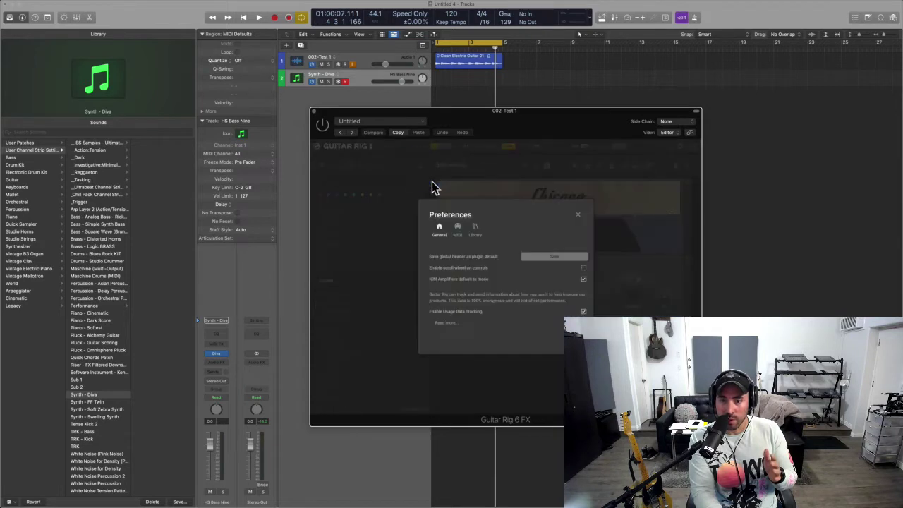
pyautogui.click(458, 230)
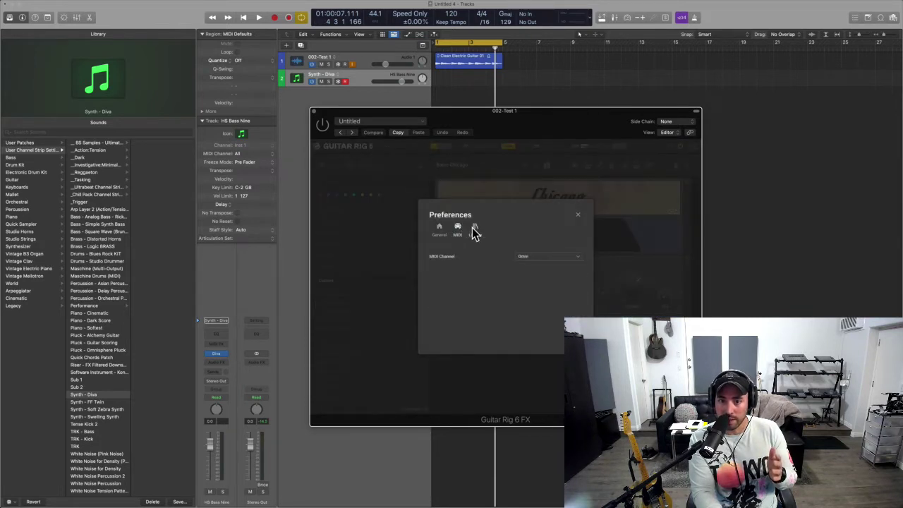
pyautogui.click(476, 231)
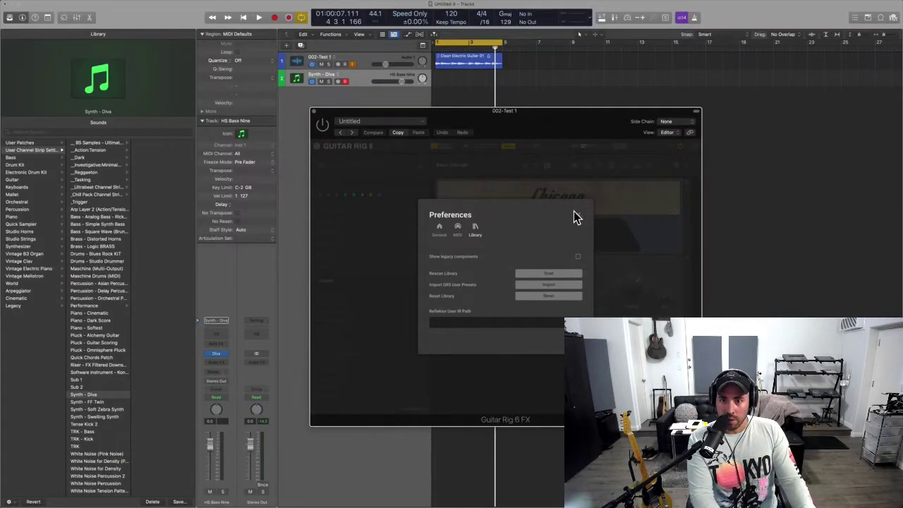
# - Close Guitar Rig's preferences and play the Clean Electric Guitar region through Basic Chicago
pyautogui.click(576, 213)
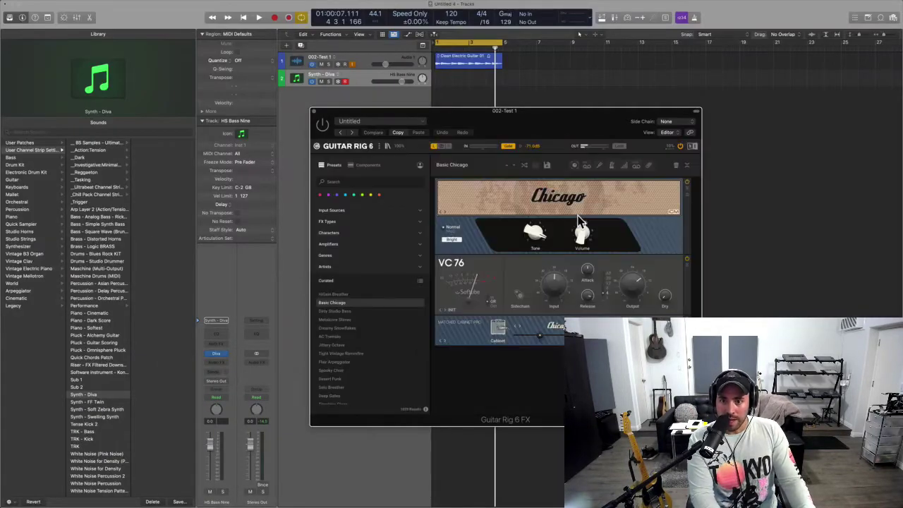
pyautogui.click(452, 63)
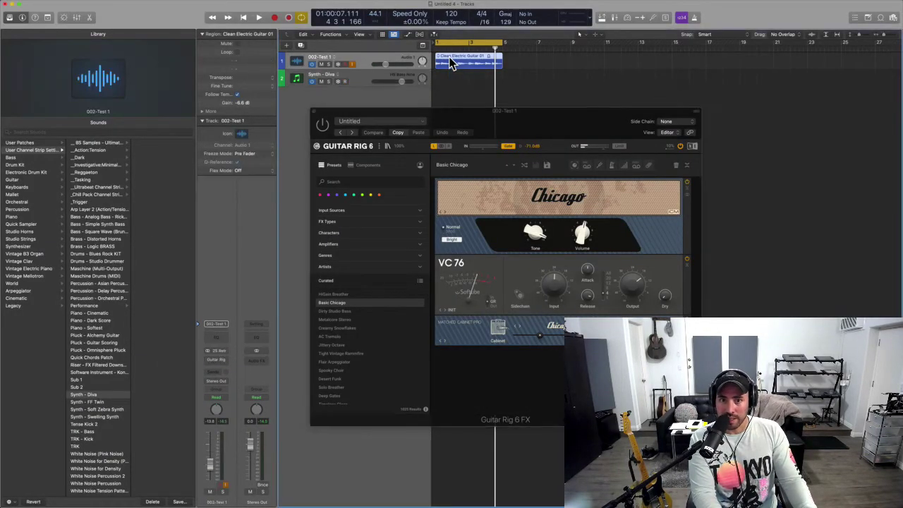
pyautogui.click(326, 127)
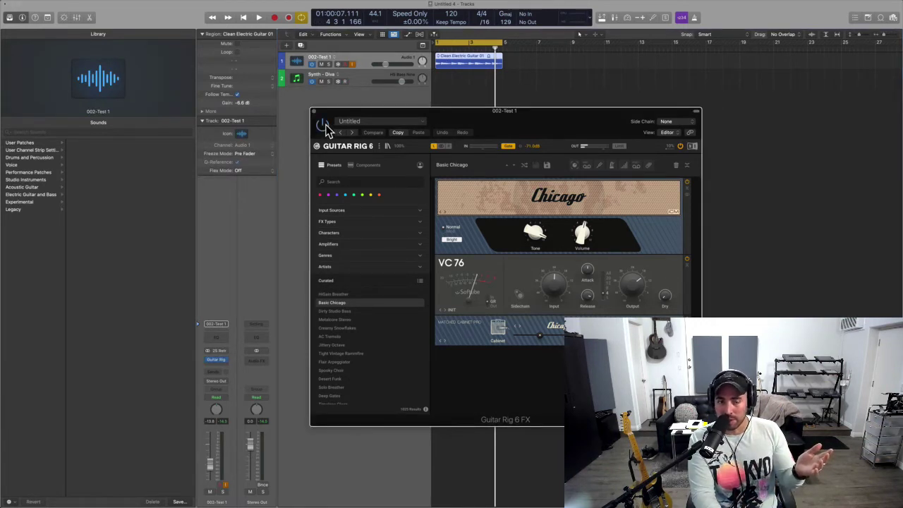
pyautogui.press('space')
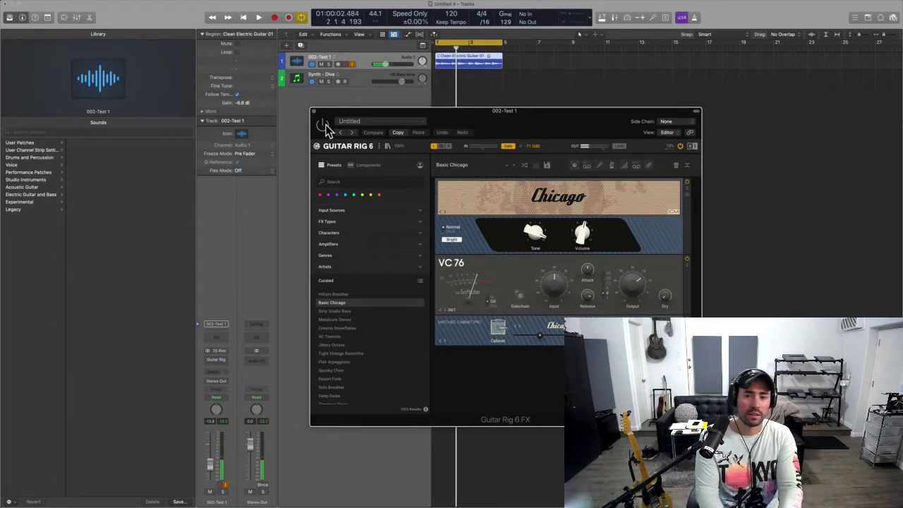
pyautogui.press('space')
pyautogui.press('space')
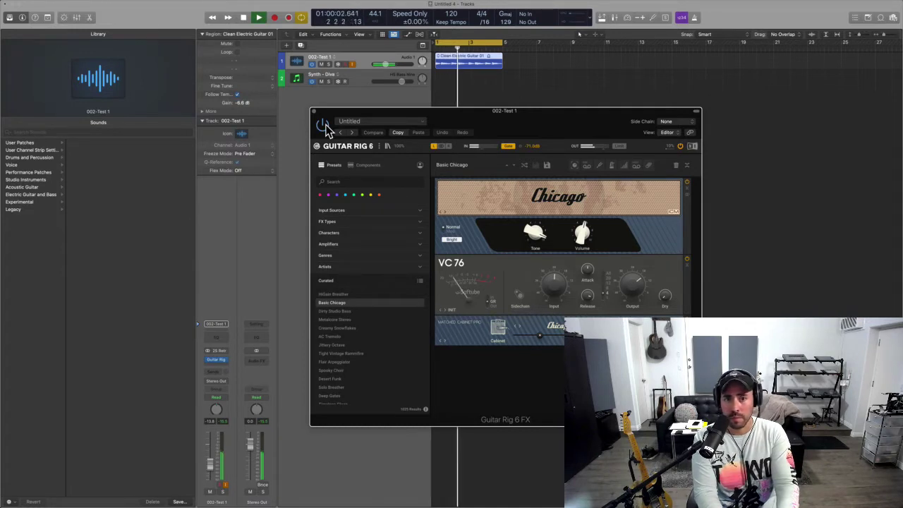
pyautogui.press('space')
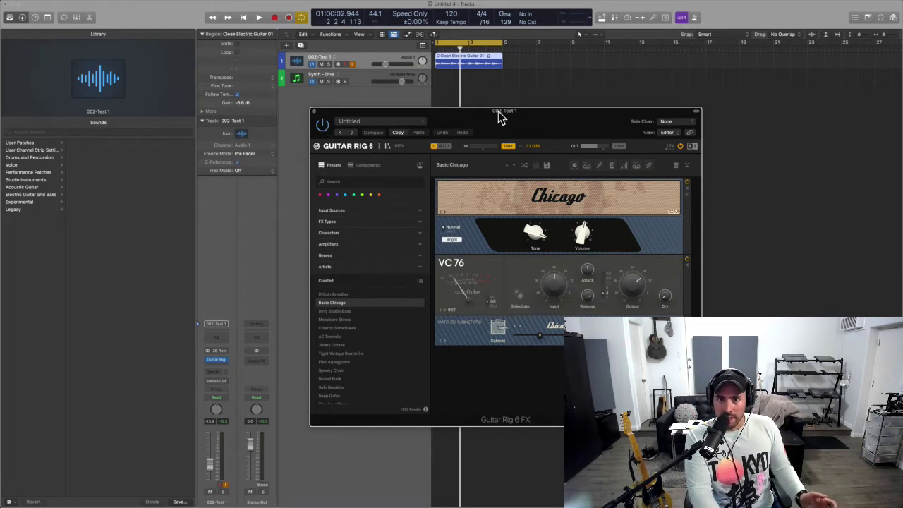
# - Open Controller Assignments with Cmd+K beside Guitar Rig and inspect the learned Guitar Rig P073 entry
pyautogui.moveTo(499, 116); pyautogui.dragTo(480, 111)
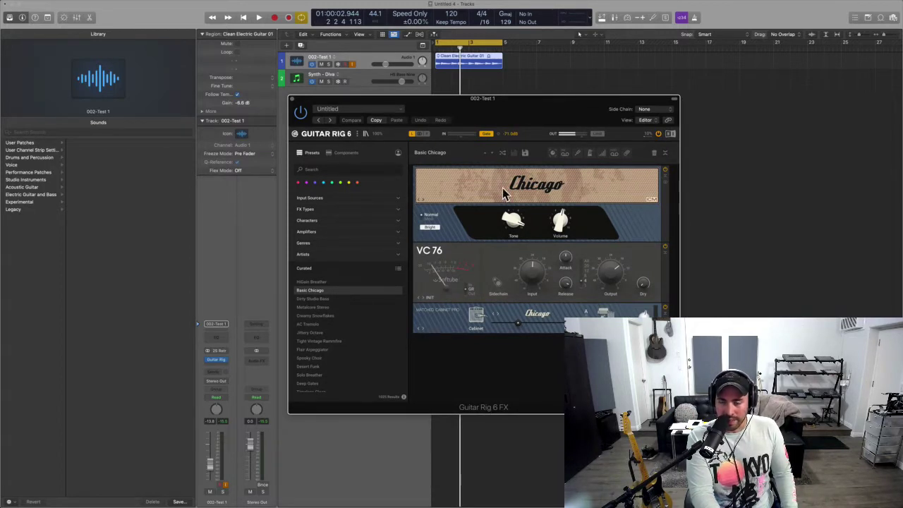
pyautogui.click(711, 253)
pyautogui.press('super+k')
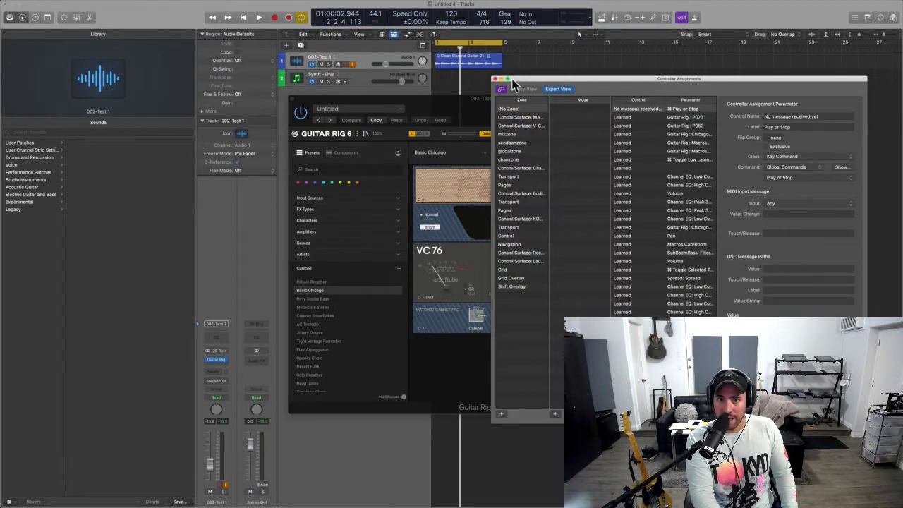
pyautogui.moveTo(533, 84); pyautogui.dragTo(617, 85)
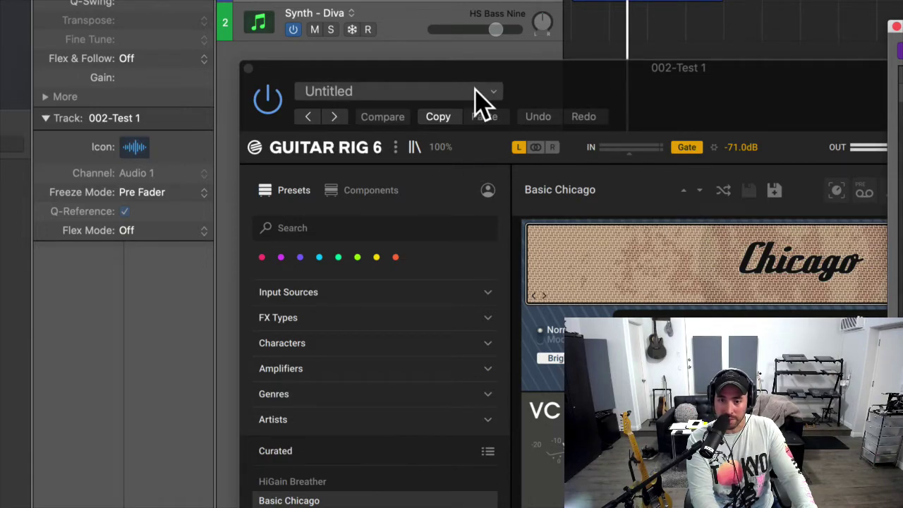
pyautogui.press('super+l')
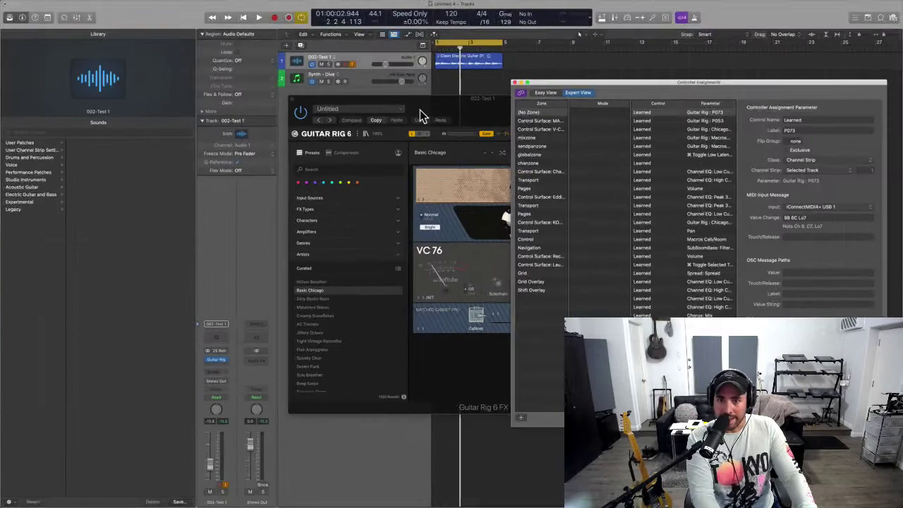
pyautogui.click(421, 117)
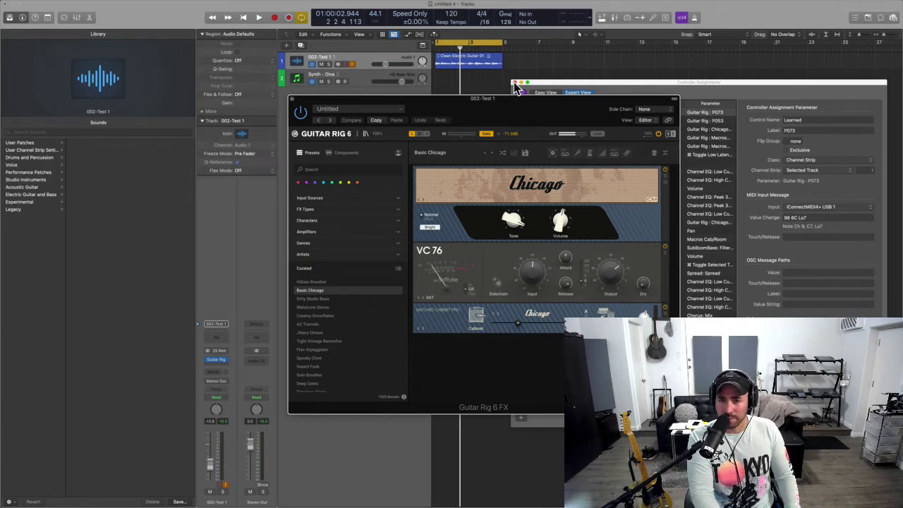
# - Close Controller Assignments and open the Key Commands editor with Option-K beside Guitar Rig
pyautogui.click(516, 84)
pyautogui.moveTo(530, 111); pyautogui.dragTo(521, 105)
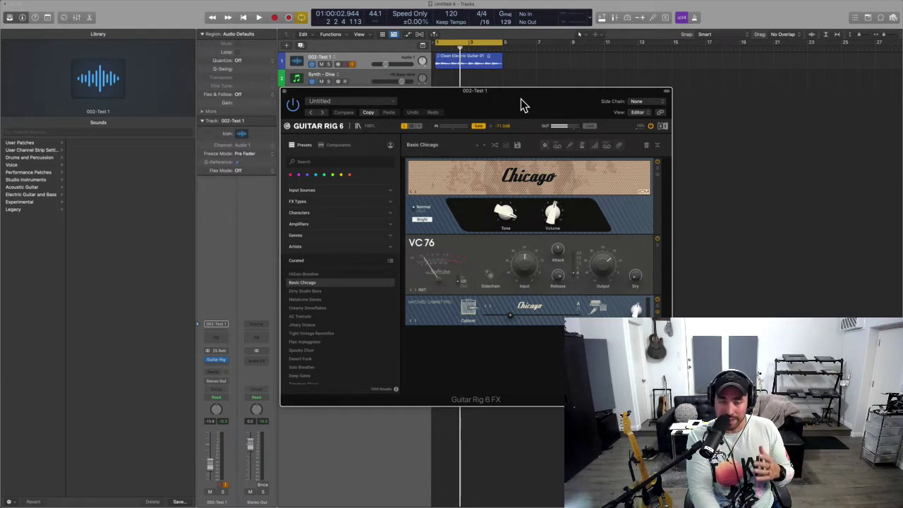
pyautogui.moveTo(521, 101); pyautogui.dragTo(518, 102)
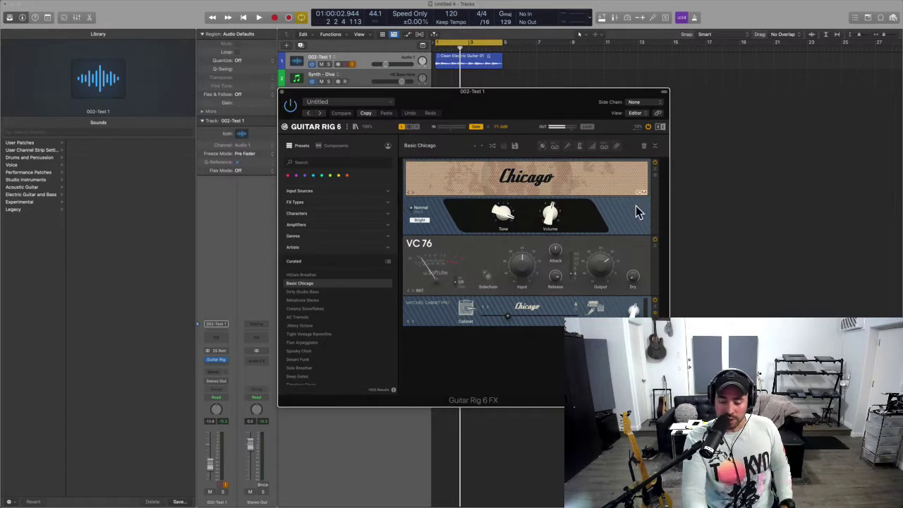
pyautogui.hotkey('alt', 'k')
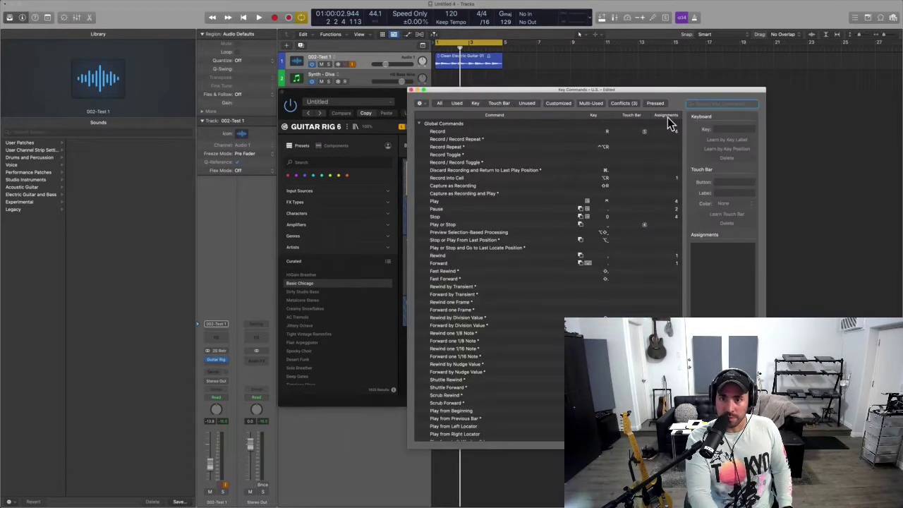
pyautogui.moveTo(650, 88); pyautogui.dragTo(682, 113)
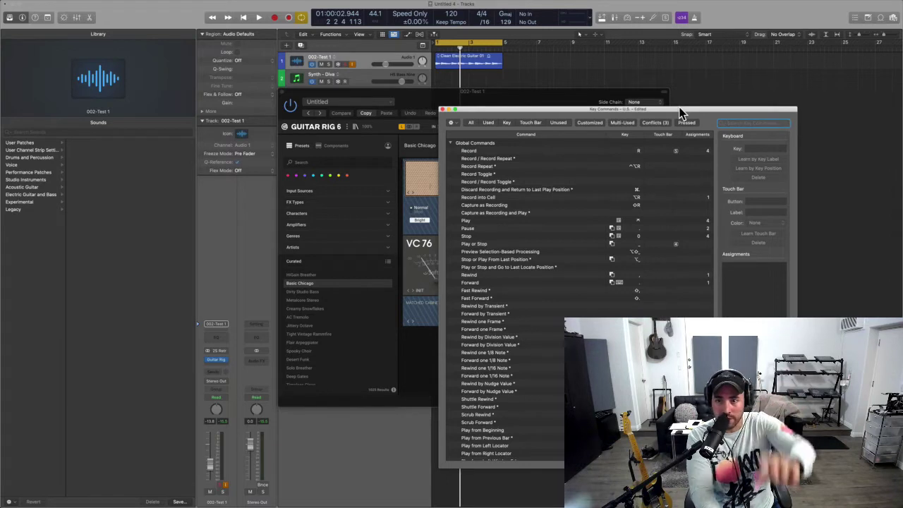
# - Assign Control Change Ch 1, 64 to 'Next Patch, Plug-in Setting or Sampler Instrument'
pyautogui.click(619, 198)
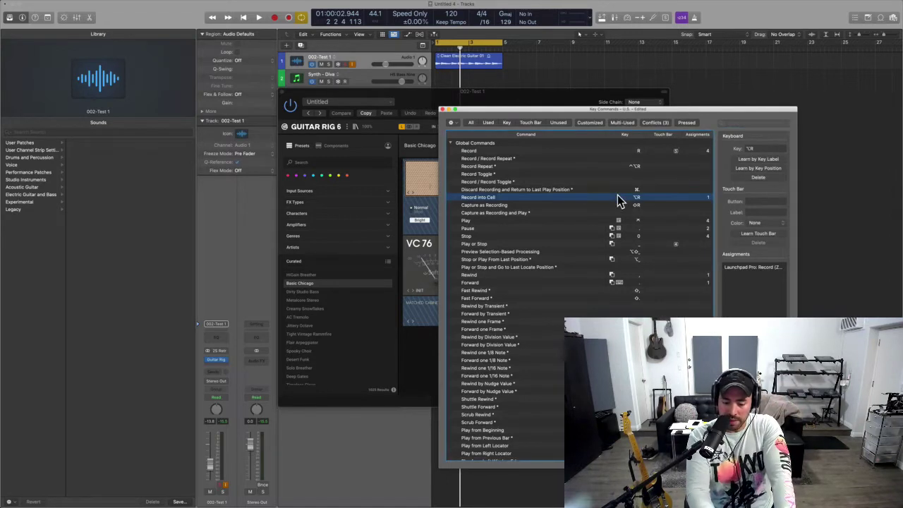
pyautogui.press(']')
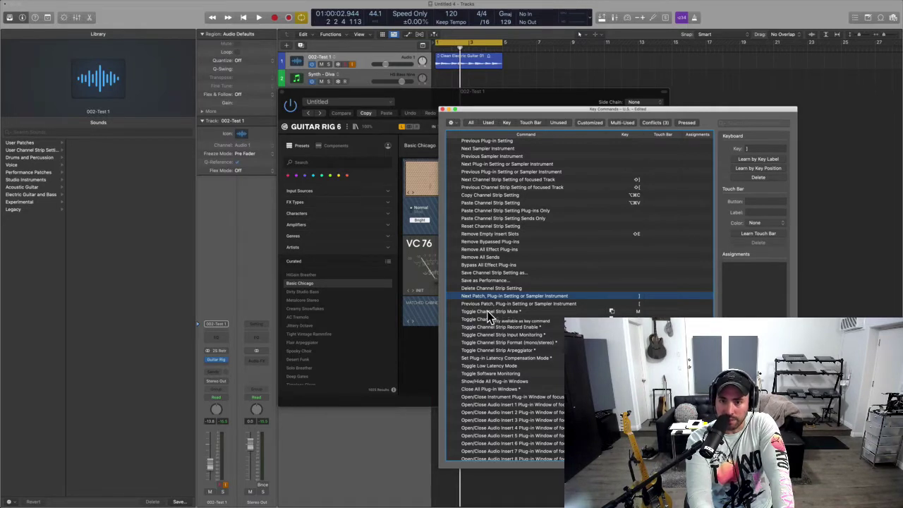
pyautogui.press('Down')
pyautogui.press('Up')
pyautogui.press('Down')
pyautogui.press('Up')
pyautogui.press('Down')
pyautogui.press('Up')
pyautogui.press('Down')
pyautogui.press('Up')
pyautogui.press('Down')
pyautogui.press('Up')
pyautogui.press('Down')
pyautogui.press('Up')
pyautogui.press('Down')
pyautogui.press('Up')
pyautogui.press('Down')
pyautogui.press('Up')
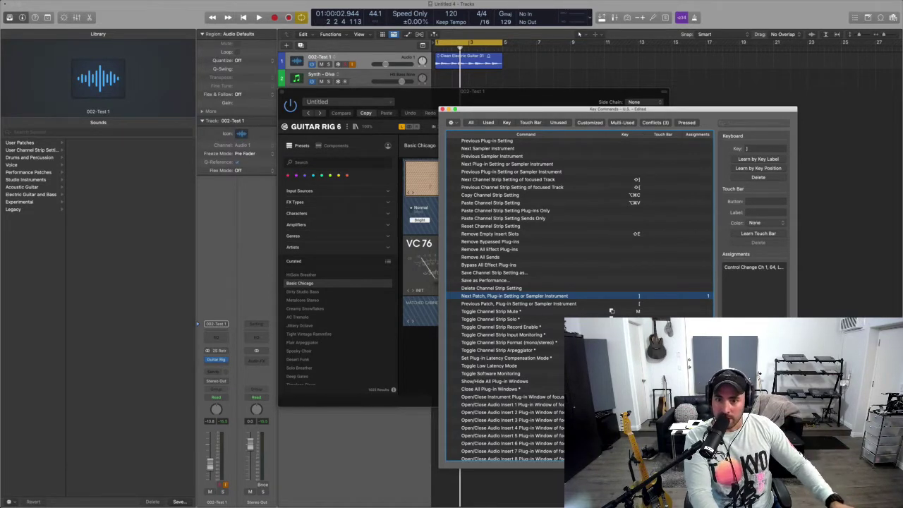
# - Close the Key Commands window and move Guitar Rig right and down
pyautogui.moveTo(496, 113)
pyautogui.mouseDown()
pyautogui.moveTo(596, 111)
pyautogui.moveTo(428, 115)
pyautogui.moveTo(485, 105)
pyautogui.mouseUp()
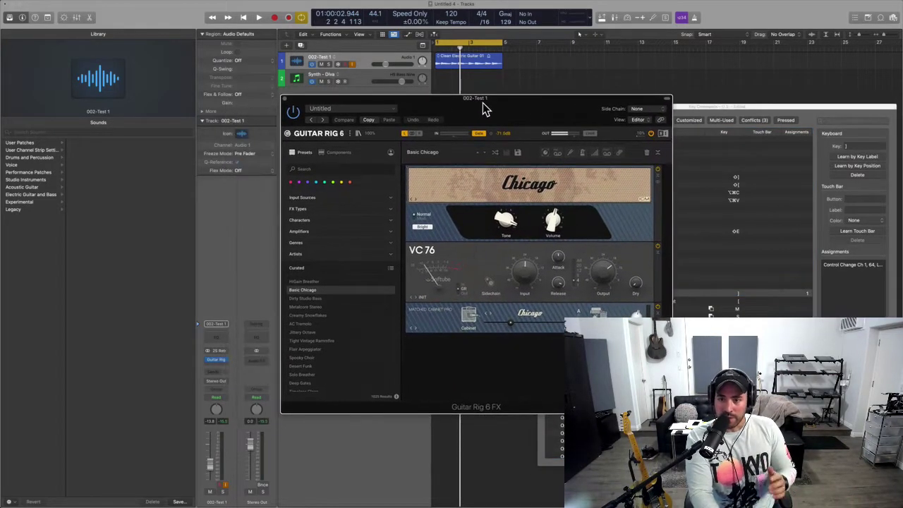
pyautogui.click(703, 106)
pyautogui.click(542, 107)
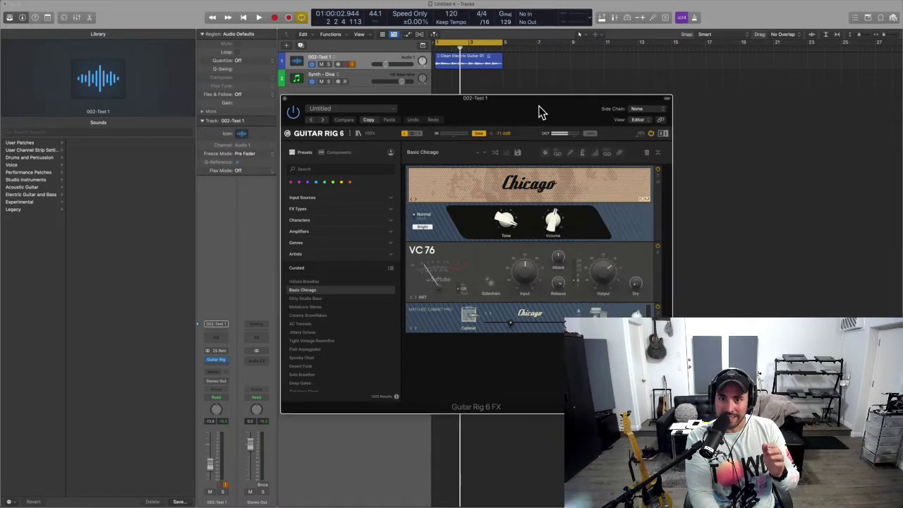
pyautogui.moveTo(535, 110); pyautogui.dragTo(630, 123)
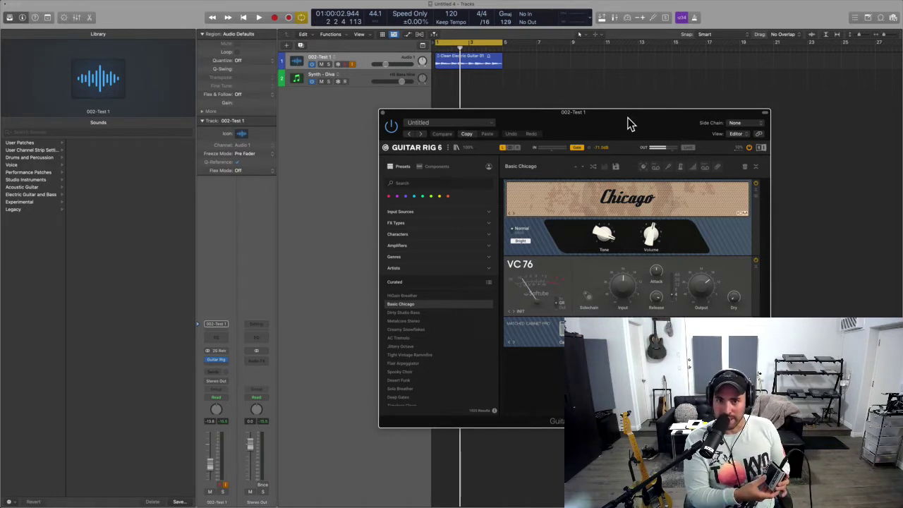
# - Step Guitar Rig through Dirty Studio Bass and Metalcore Stereo to Creamy Snowflakes
pyautogui.press('Down')
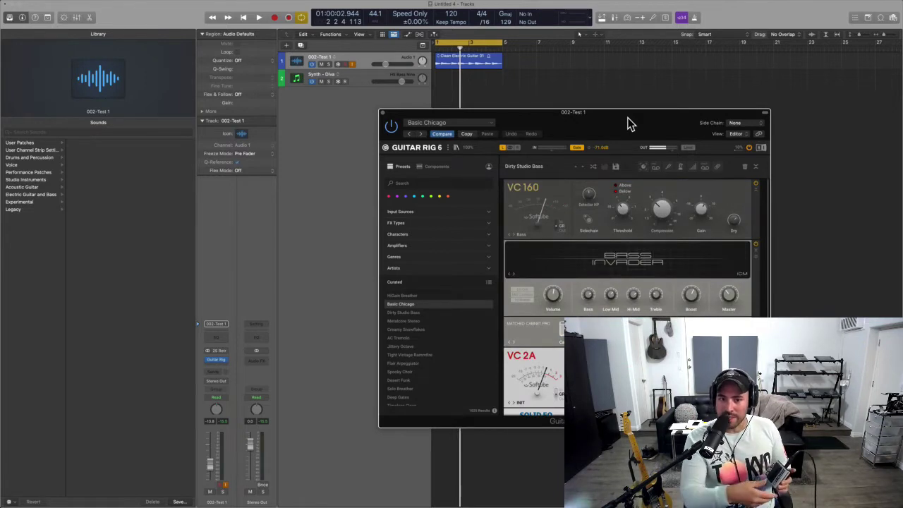
pyautogui.press('Down')
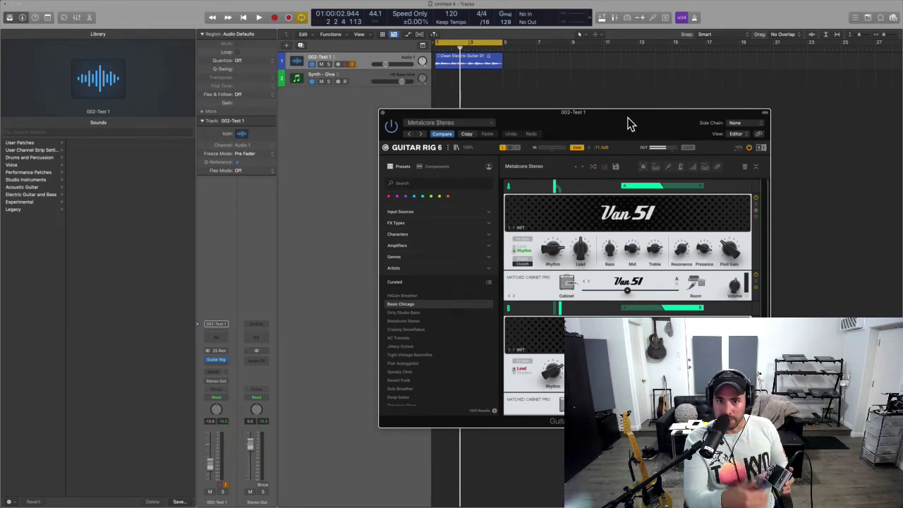
pyautogui.press('Down')
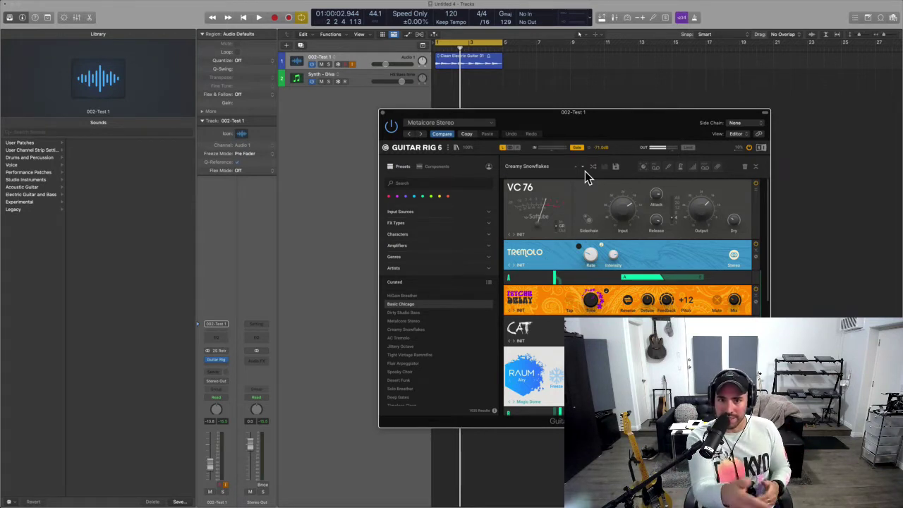
pyautogui.click(491, 124)
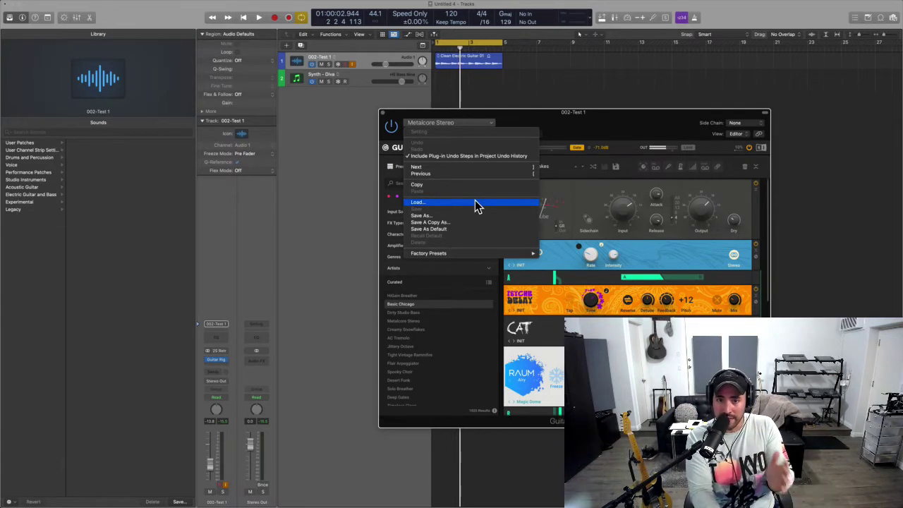
pyautogui.click(511, 125)
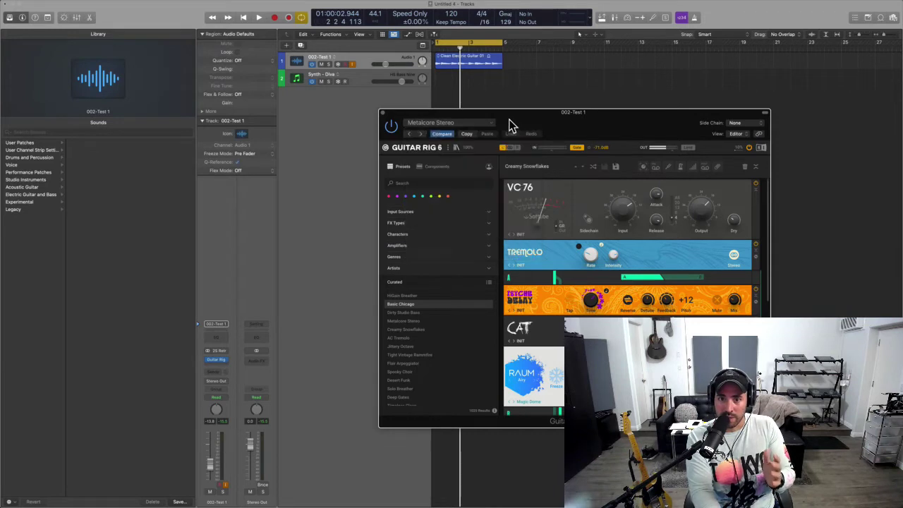
pyautogui.click(492, 125)
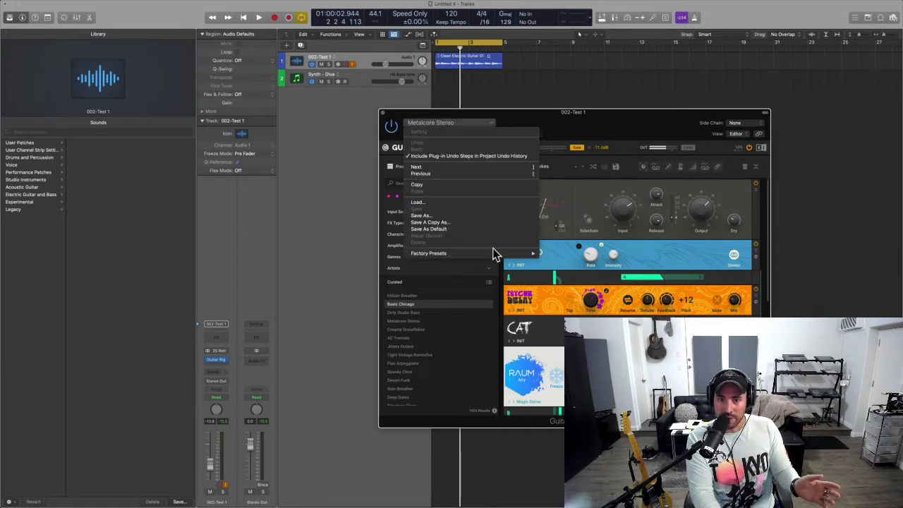
pyautogui.moveTo(494, 254)
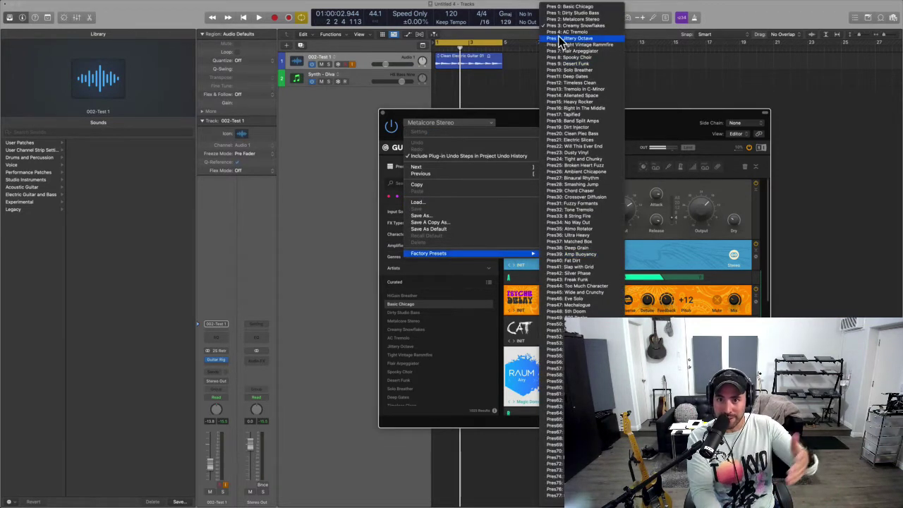
pyautogui.click(520, 121)
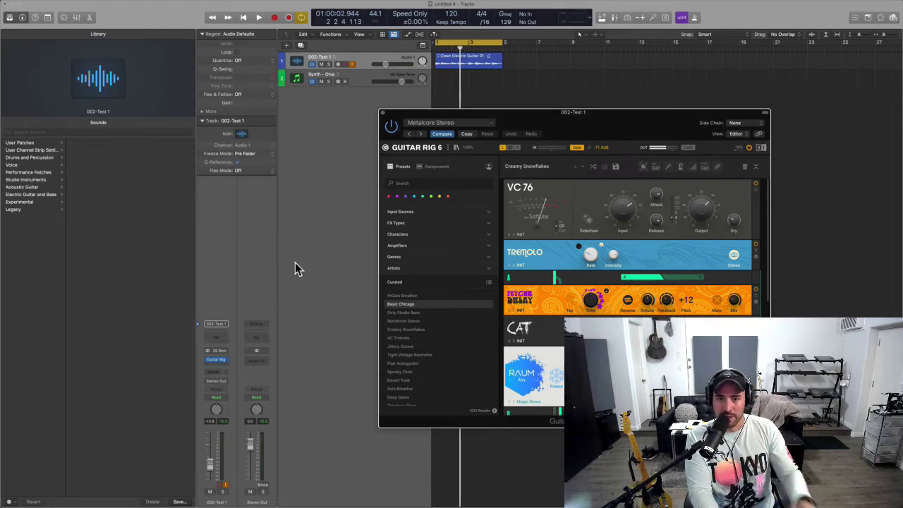
pyautogui.hotkey('ctrl', 'Right')
pyautogui.hotkey('ctrl', 'Right')
pyautogui.hotkey('ctrl', 'Right')
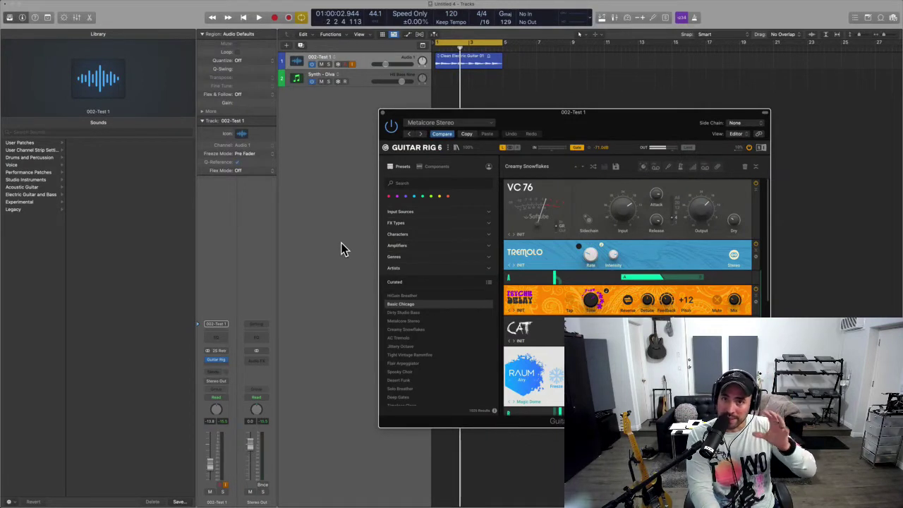
# - Look at the channel strip setting menu, then play back the current sound
pyautogui.click(217, 325)
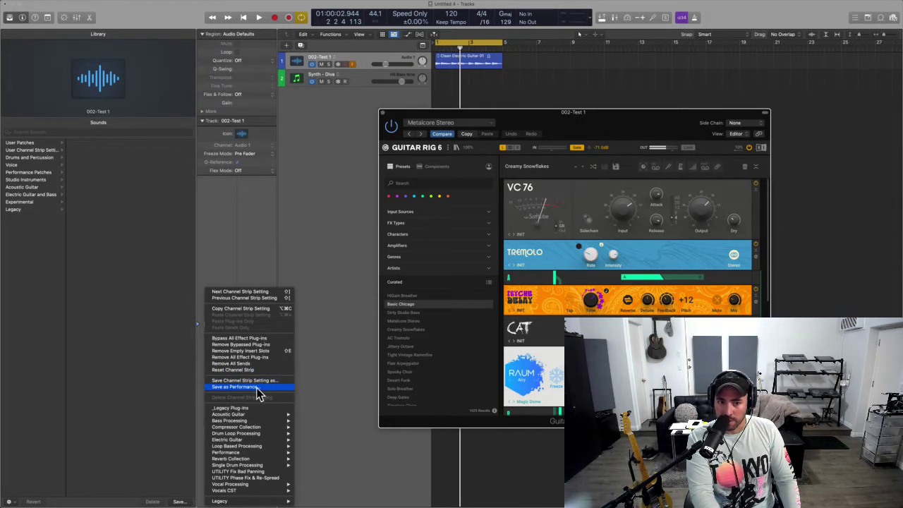
pyautogui.click(316, 249)
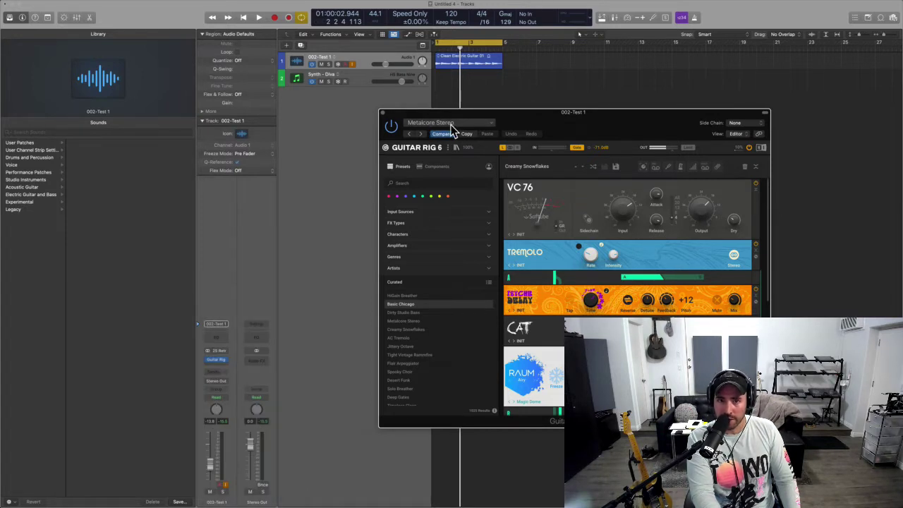
pyautogui.press('space')
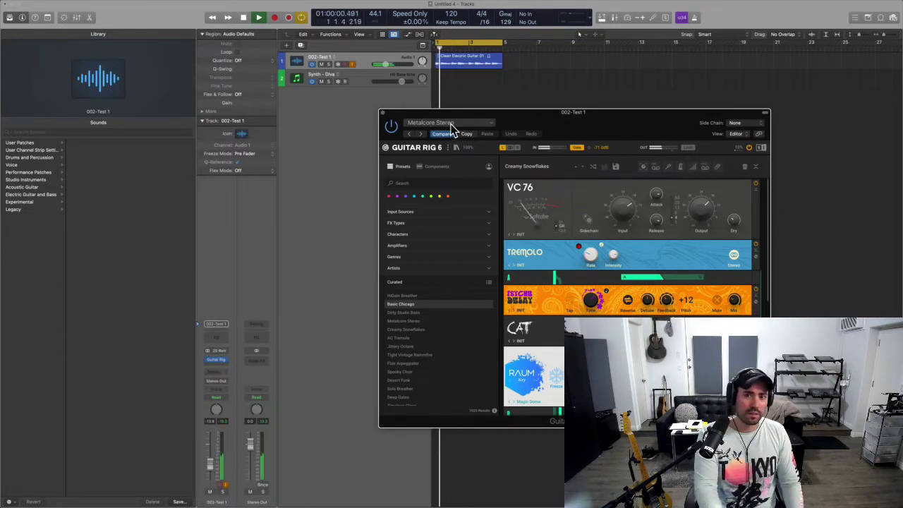
pyautogui.press('space')
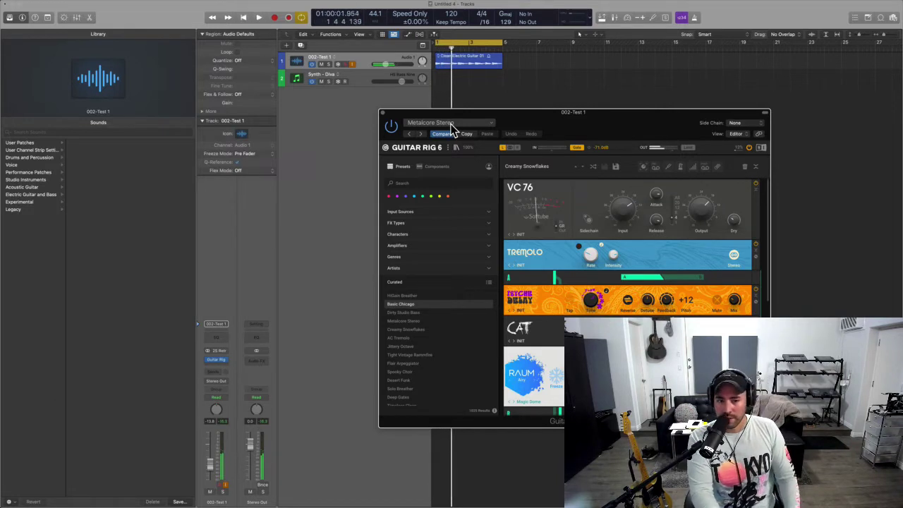
# - Save the channel strip as performance INTRO on program 2 (002-INTRO)
pyautogui.click(223, 323)
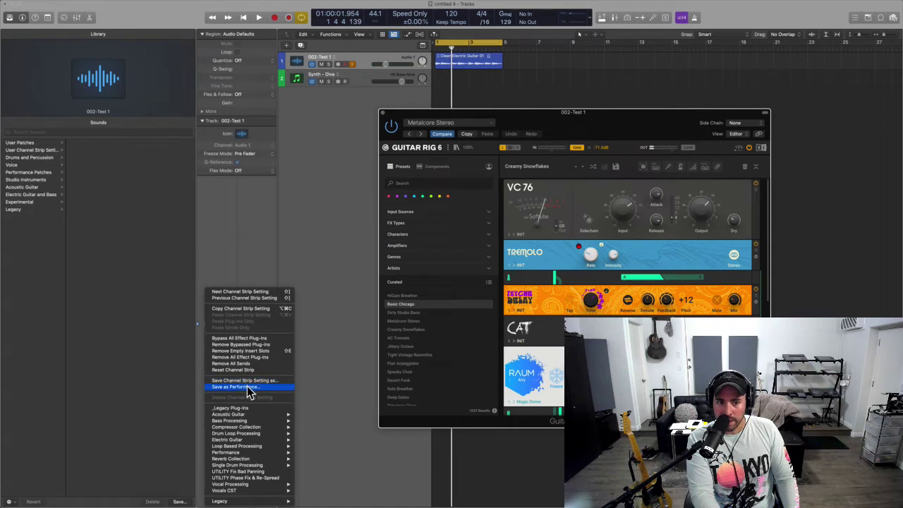
pyautogui.click(247, 388)
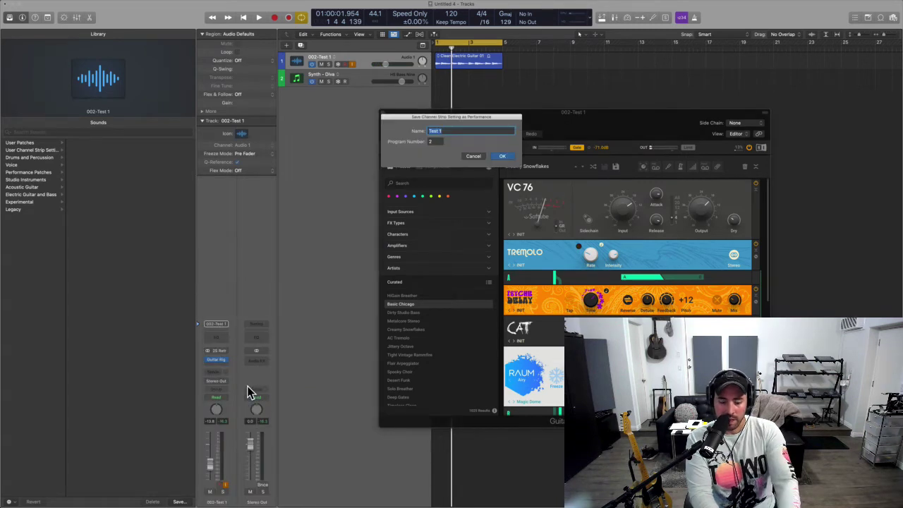
pyautogui.write('In')
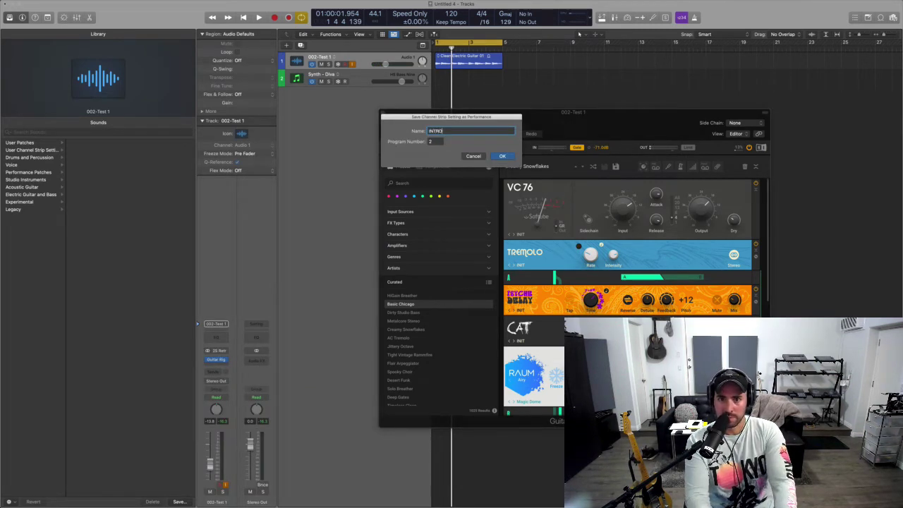
pyautogui.press('Return')
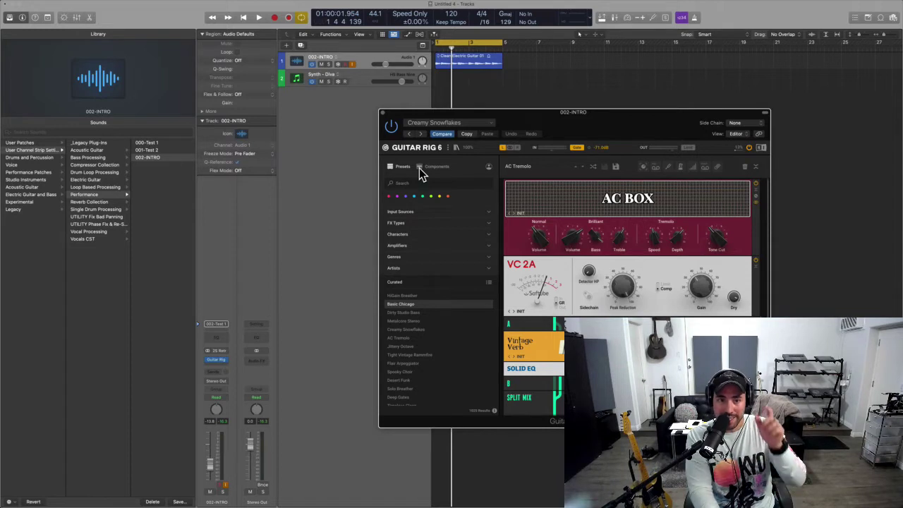
# - Save the Guitar Rig channel strip as performance 003-VERSE on program 3
pyautogui.click(215, 325)
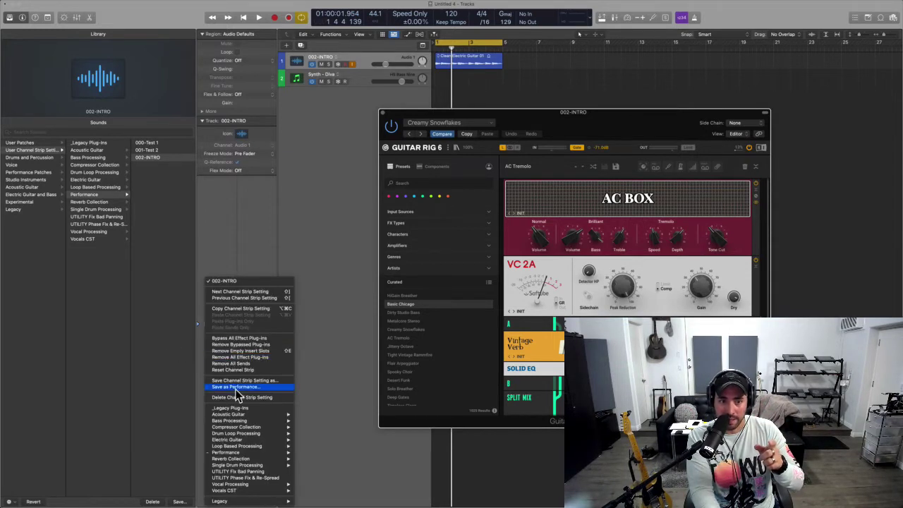
pyautogui.click(337, 353)
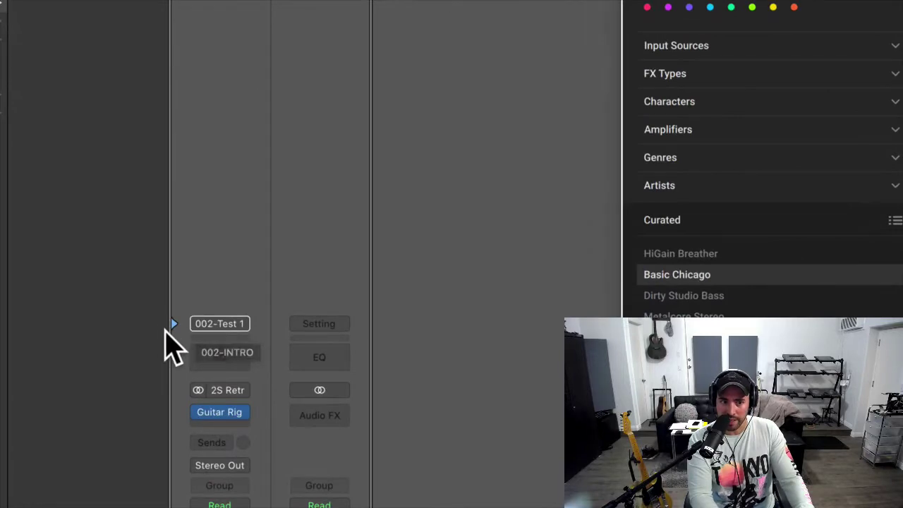
pyautogui.click(178, 416)
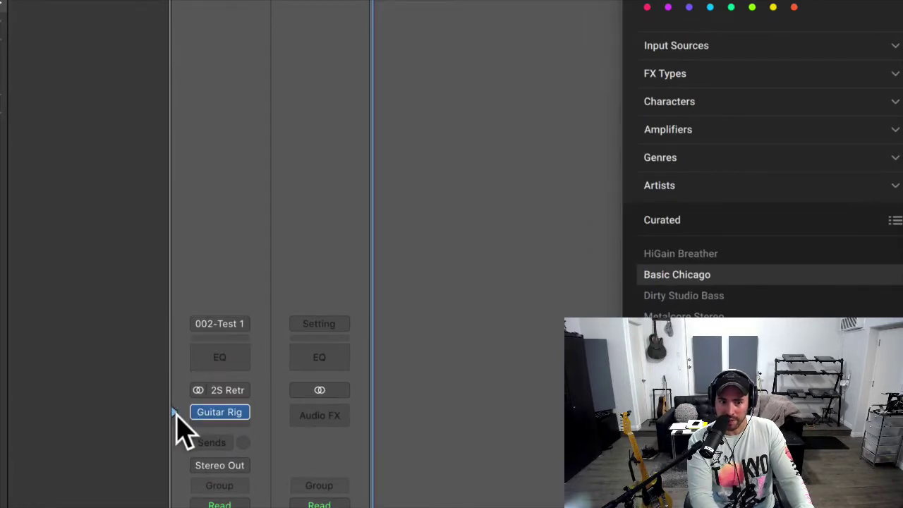
pyautogui.click(177, 326)
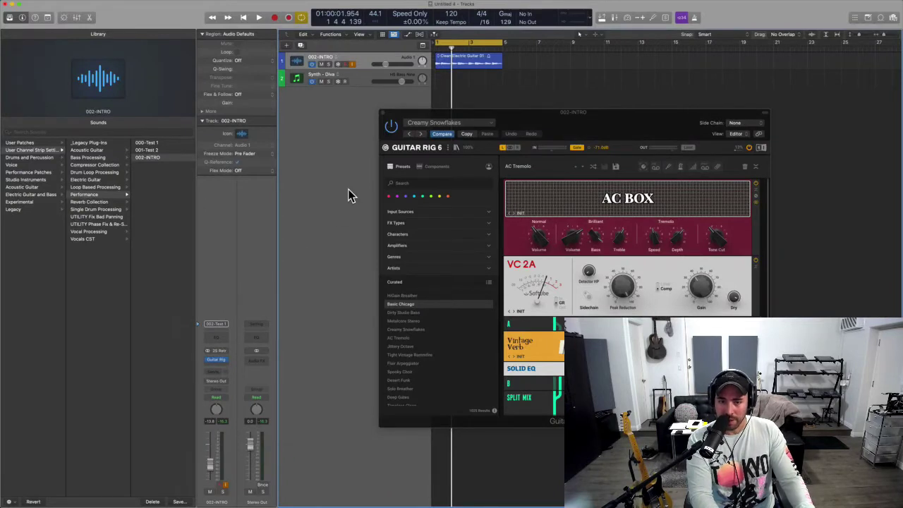
pyautogui.click(220, 324)
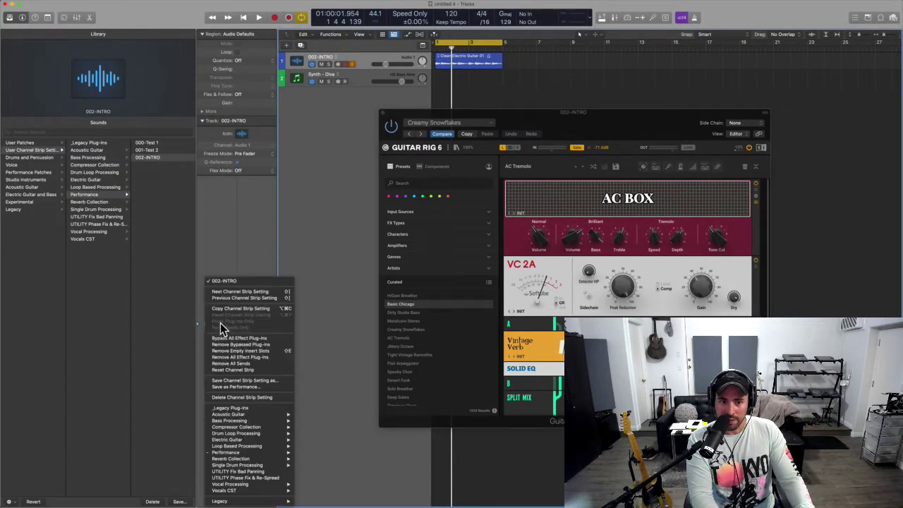
pyautogui.press('Escape')
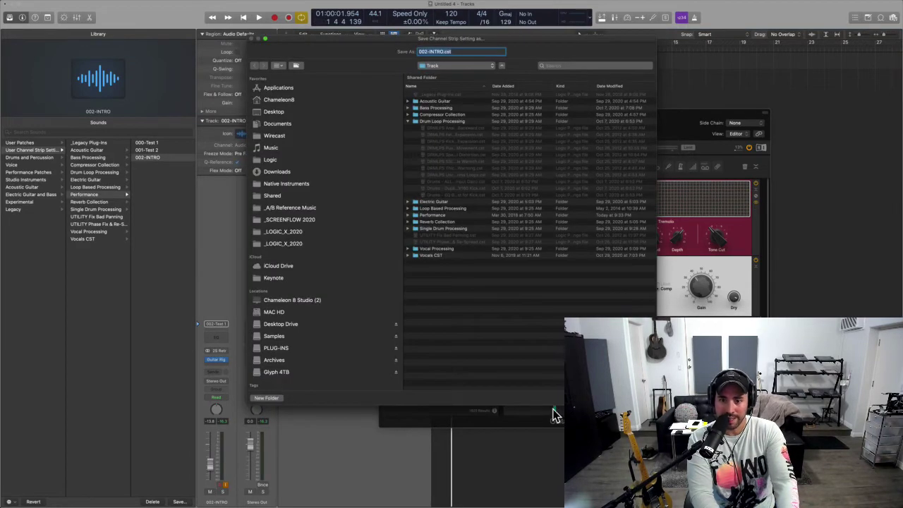
pyautogui.press('Return')
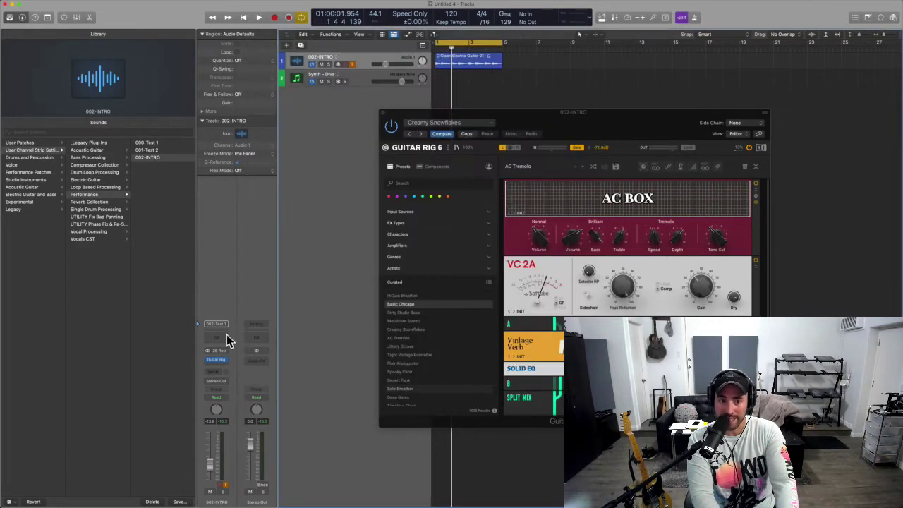
pyautogui.click(222, 325)
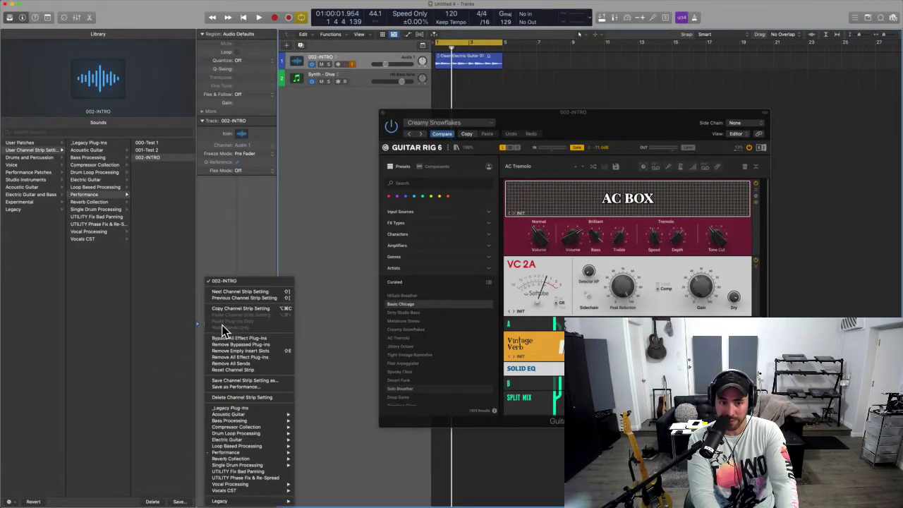
pyautogui.click(248, 388)
pyautogui.write('VERSE')
pyautogui.press('Return')
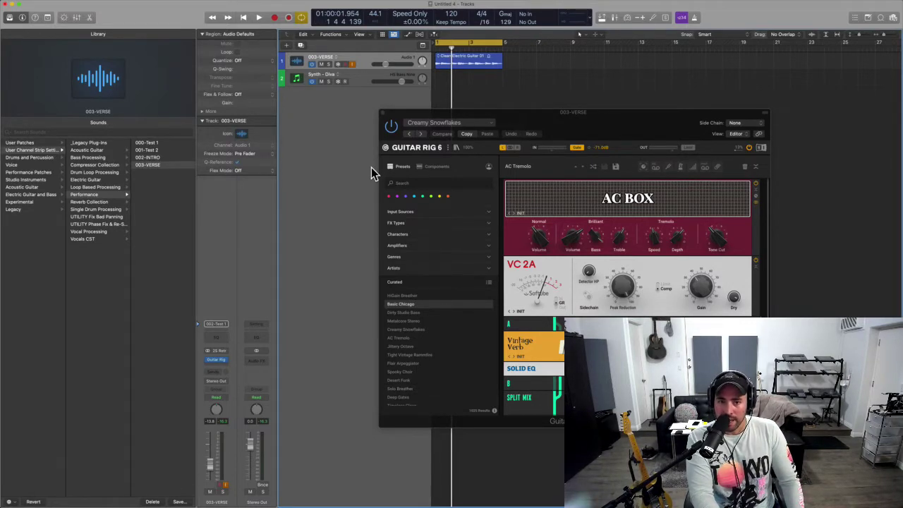
# - Load the 002-INTRO patch, then set the Fire Breather amp's Low and Gain knobs to Learn MIDI Control
pyautogui.click(146, 158)
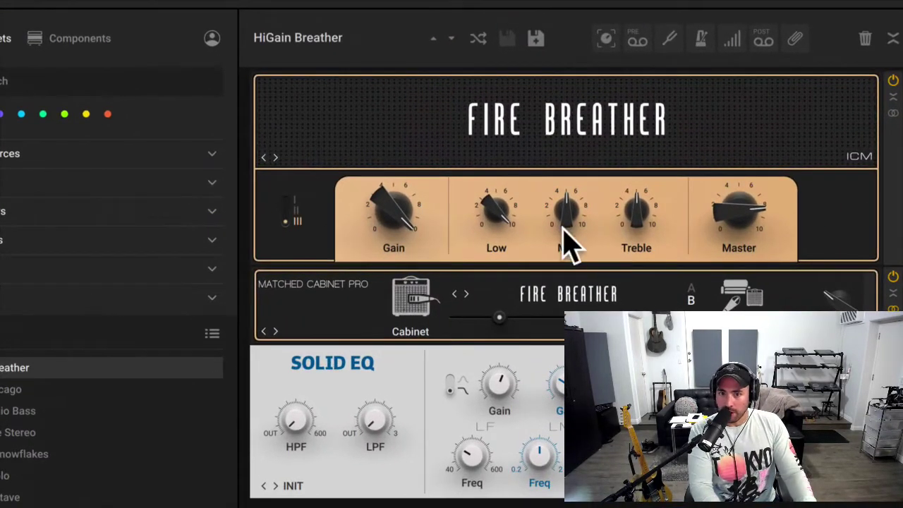
pyautogui.rightClick(498, 213)
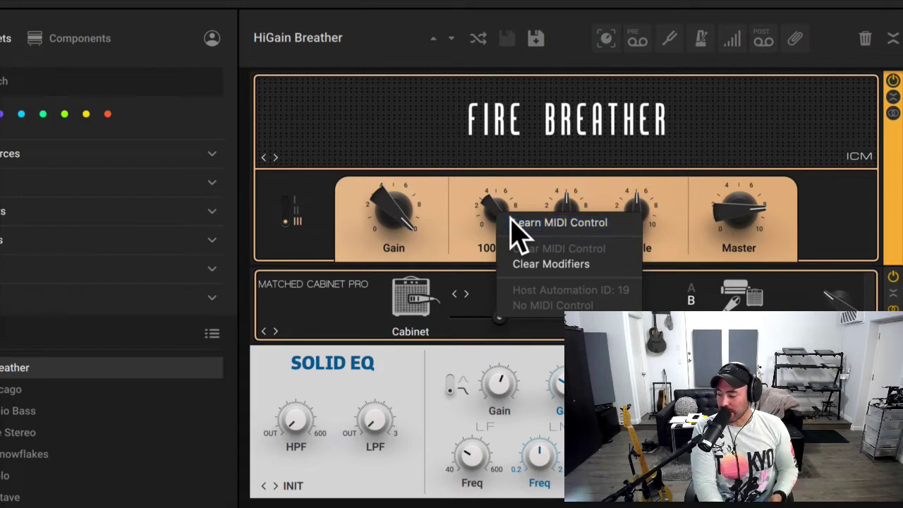
pyautogui.click(511, 222)
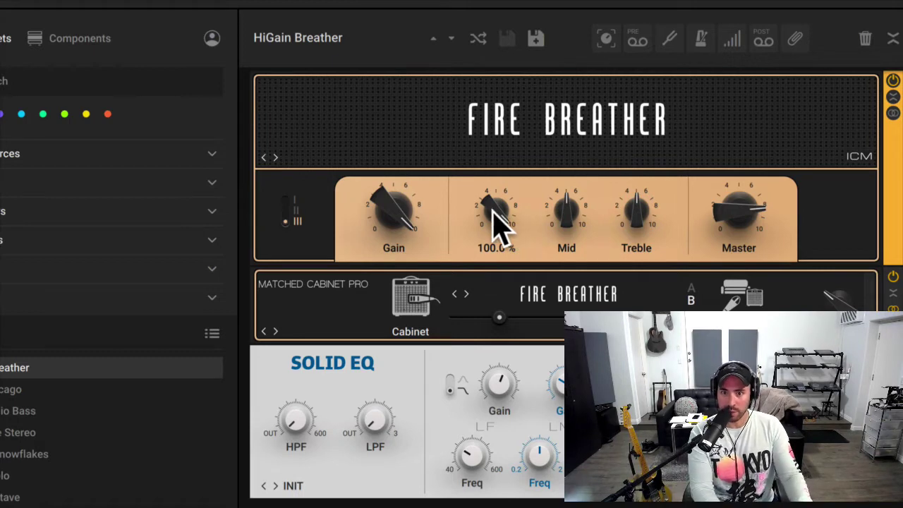
pyautogui.rightClick(501, 224)
pyautogui.click(503, 223)
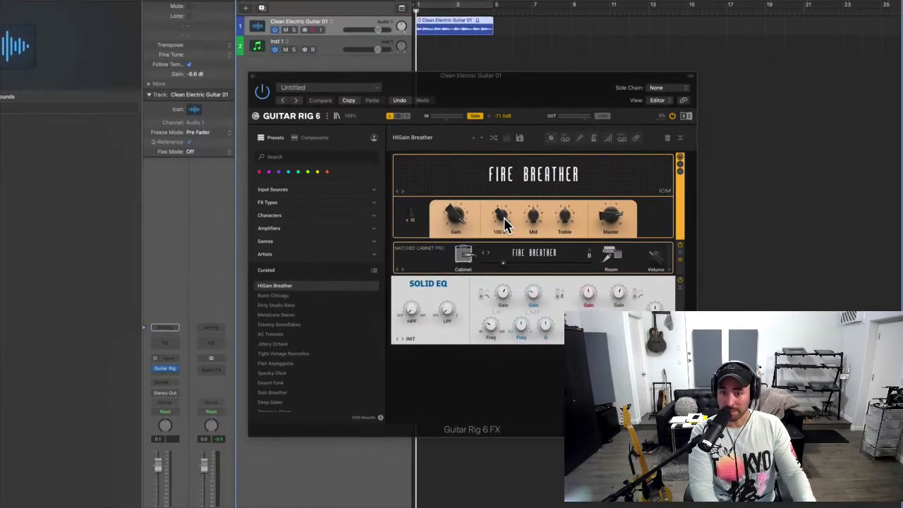
pyautogui.rightClick(460, 219)
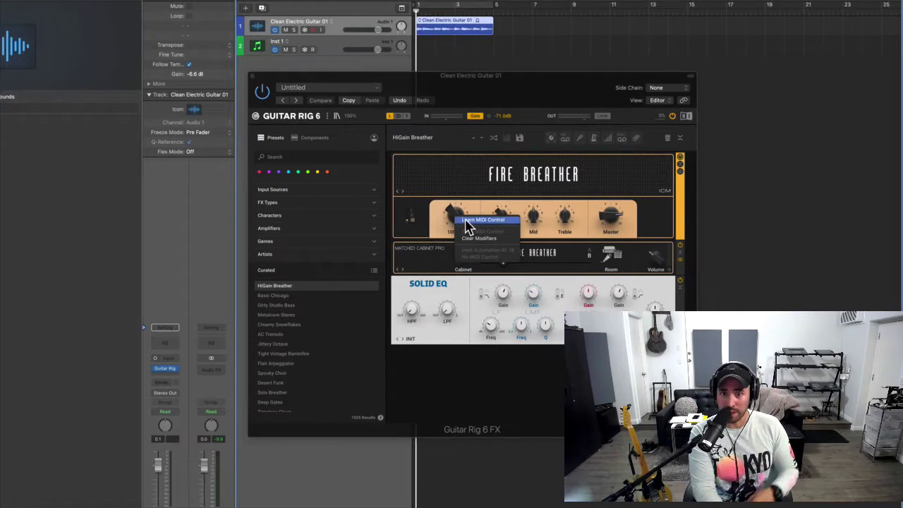
pyautogui.click(465, 220)
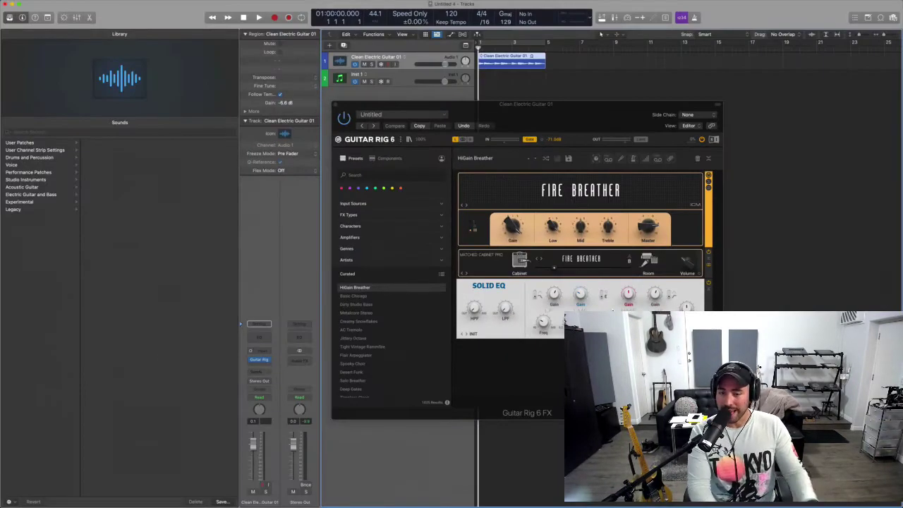
# - Step Guitar Rig's presets from HiGain Breather through Basic Chicago to Dirty Studio Bass
pyautogui.click(531, 125)
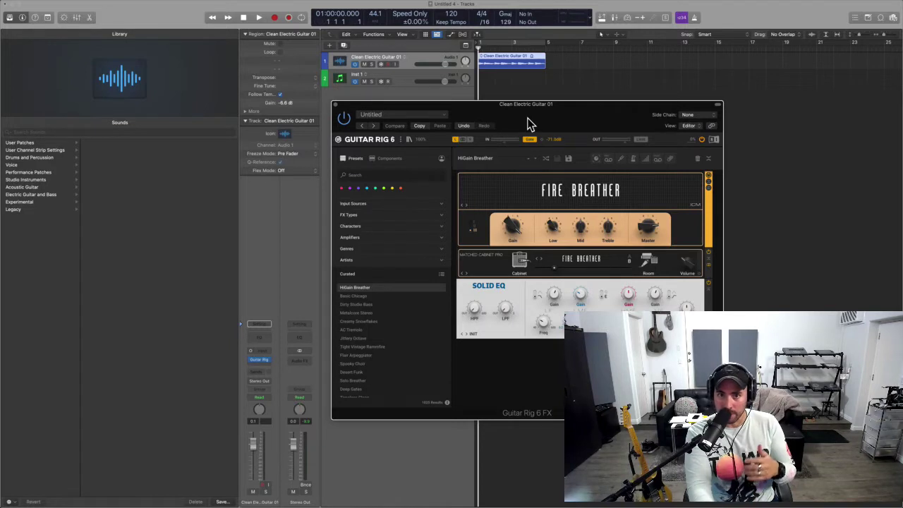
pyautogui.press('Down')
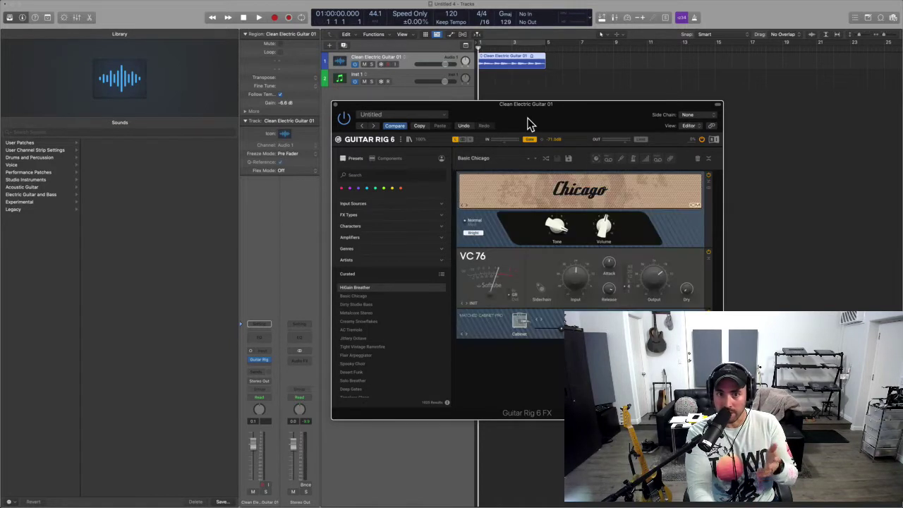
pyautogui.press('Down')
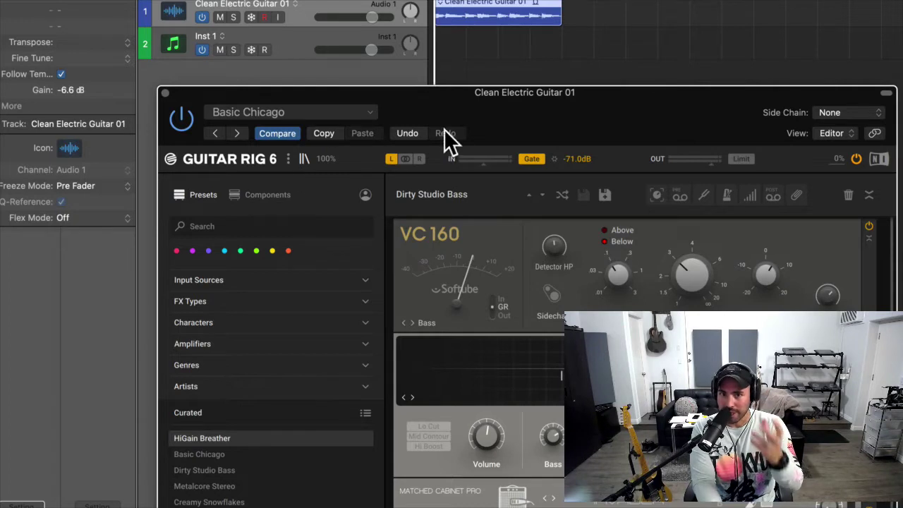
# - Deselect the guitar region and shift the Guitar Rig window slightly to the right
pyautogui.click(467, 60)
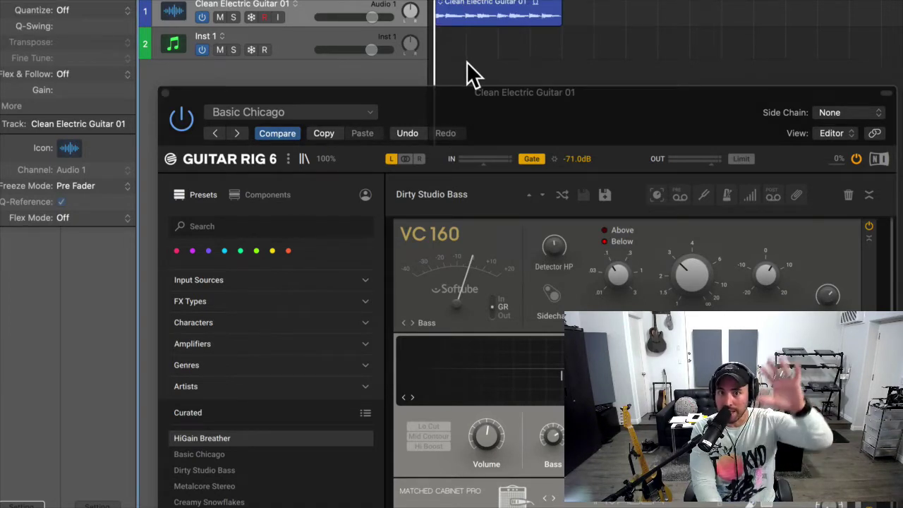
pyautogui.click(500, 102)
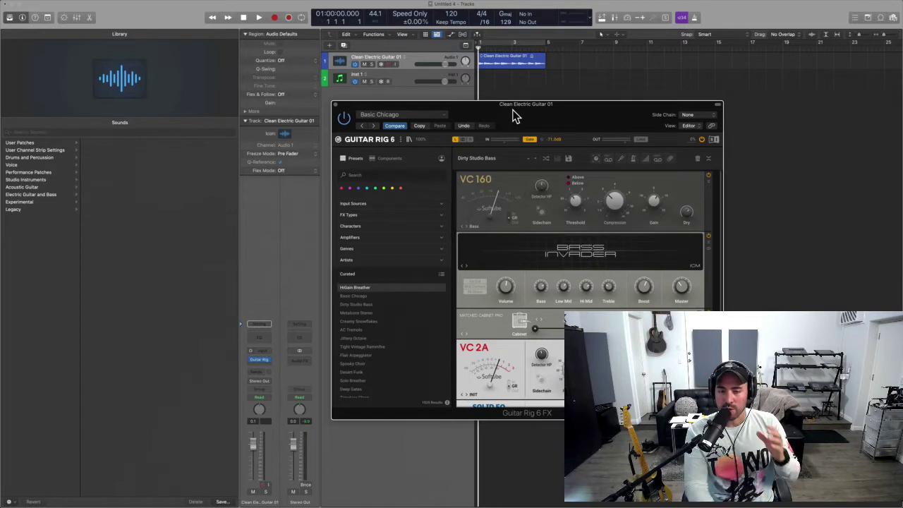
pyautogui.moveTo(515, 117); pyautogui.dragTo(609, 120)
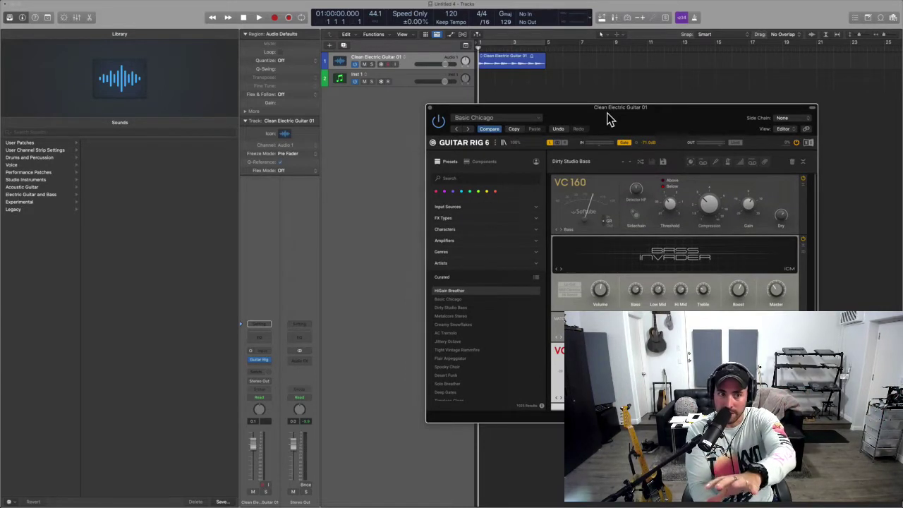
pyautogui.moveTo(453, 117); pyautogui.dragTo(458, 119)
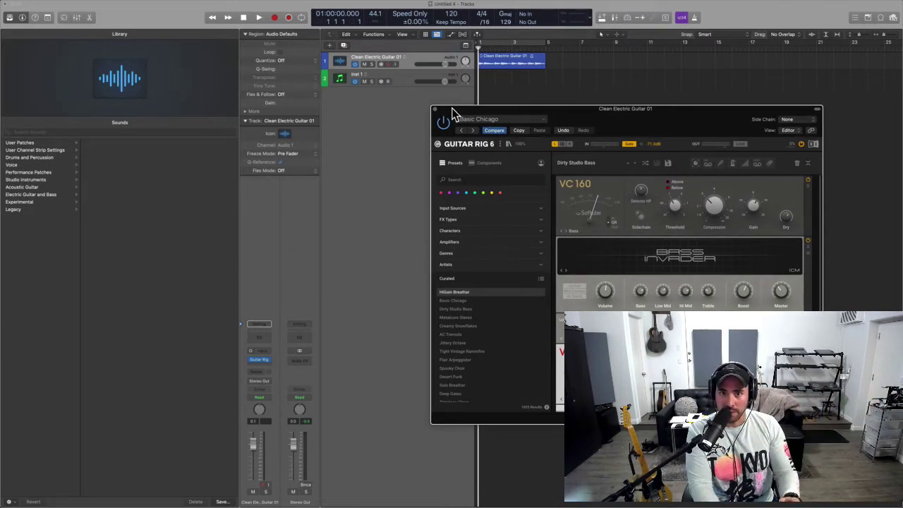
# - Load Keyboards > Big Dripper on Inst 1, then step through Boogie Man Piano and Cheap Organ to Chimera Hammer
pyautogui.click(400, 80)
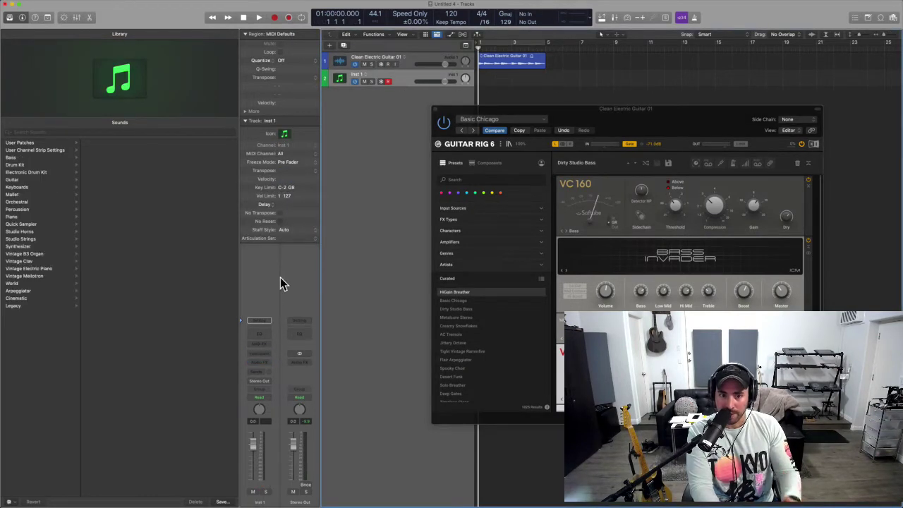
pyautogui.click(41, 188)
pyautogui.click(92, 181)
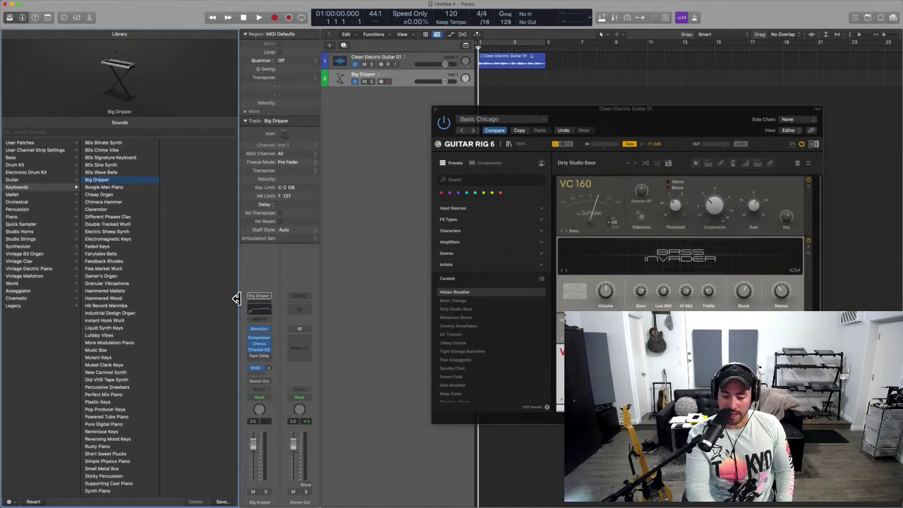
pyautogui.press('Down')
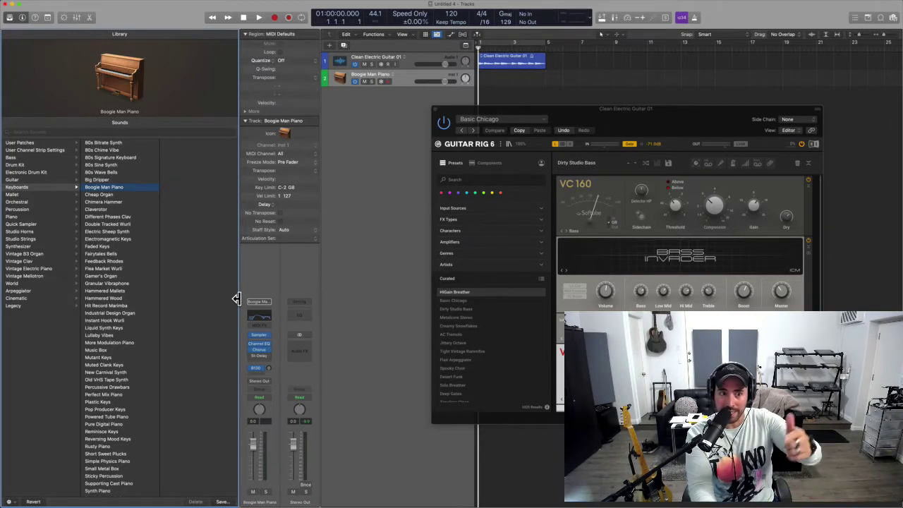
pyautogui.press('Down')
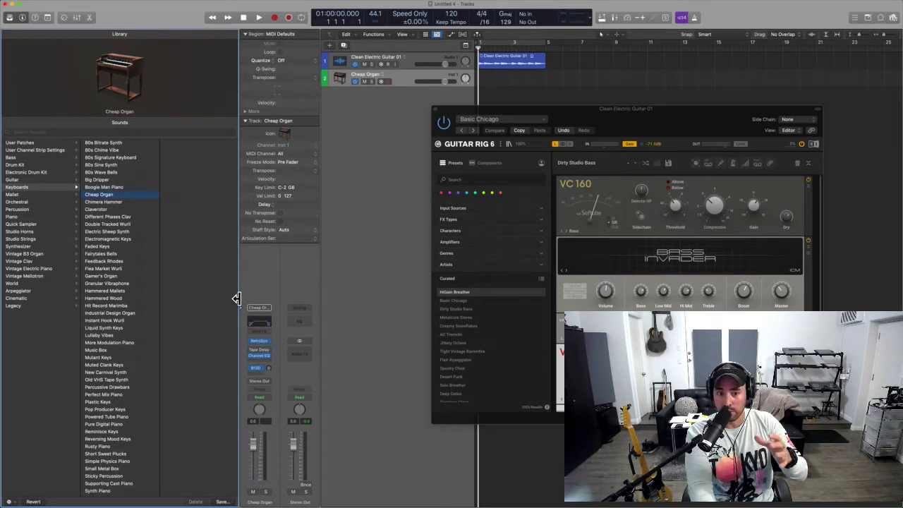
pyautogui.press('Down')
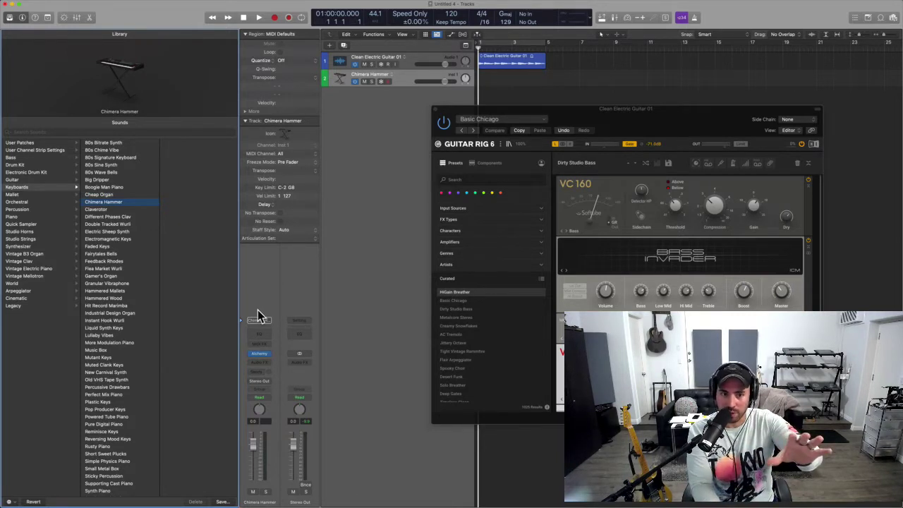
# - Save the Chimera Hammer channel strip as performance 001-Intro on program 1
pyautogui.click(259, 321)
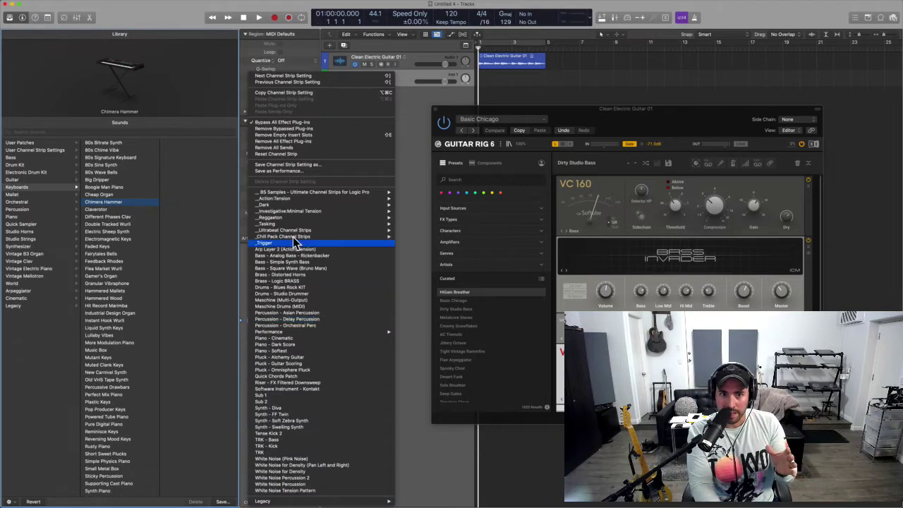
pyautogui.moveTo(309, 202)
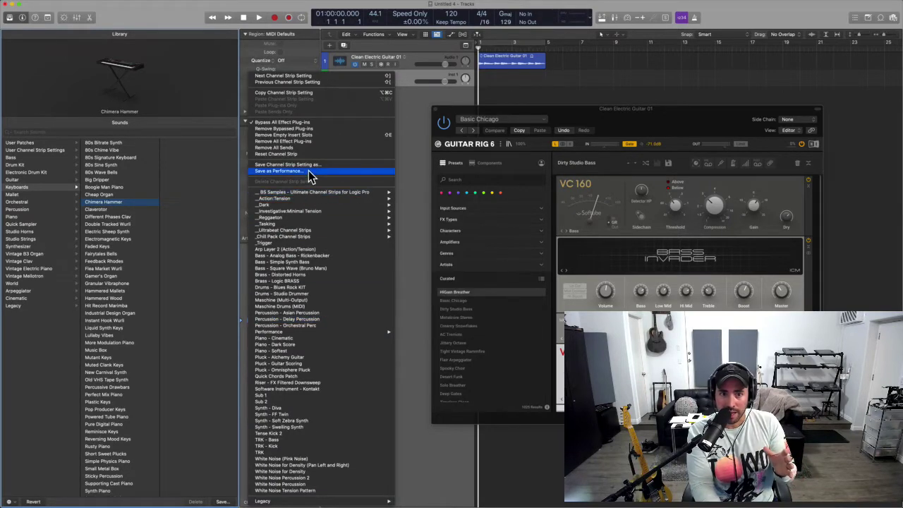
pyautogui.click(311, 171)
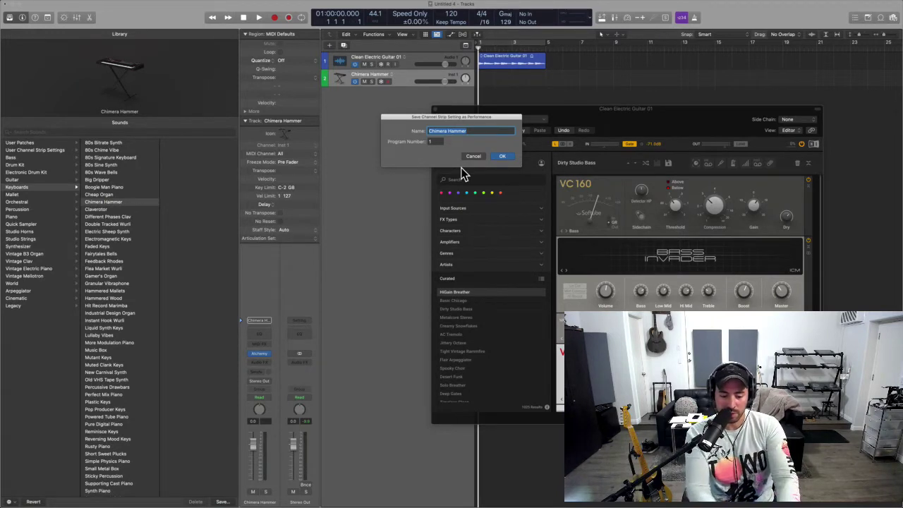
pyautogui.write('intro')
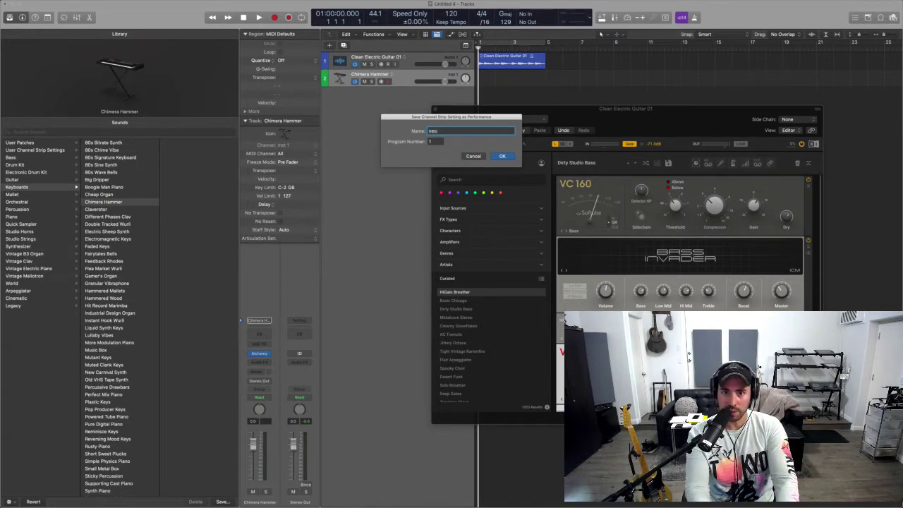
pyautogui.press('Return')
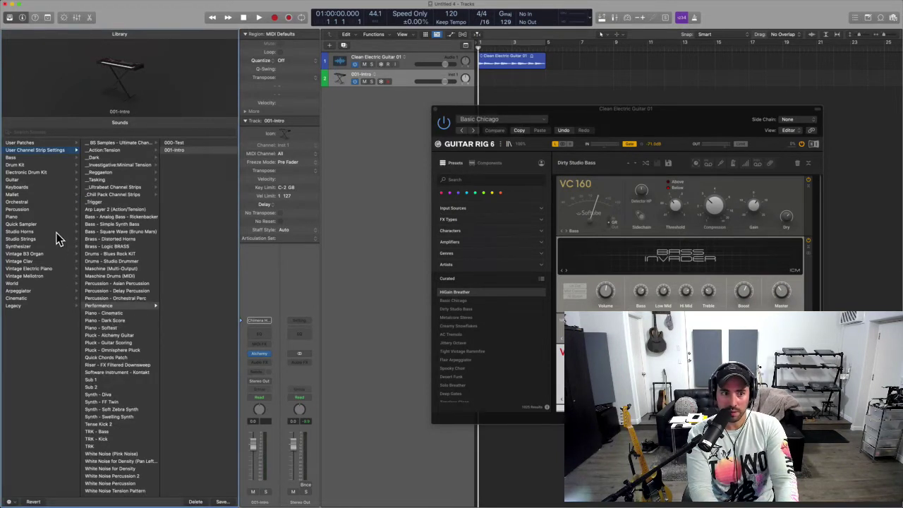
# - Load Mallet > Vibes and Bass and save it as performance 000-Verse
pyautogui.click(34, 194)
pyautogui.click(101, 187)
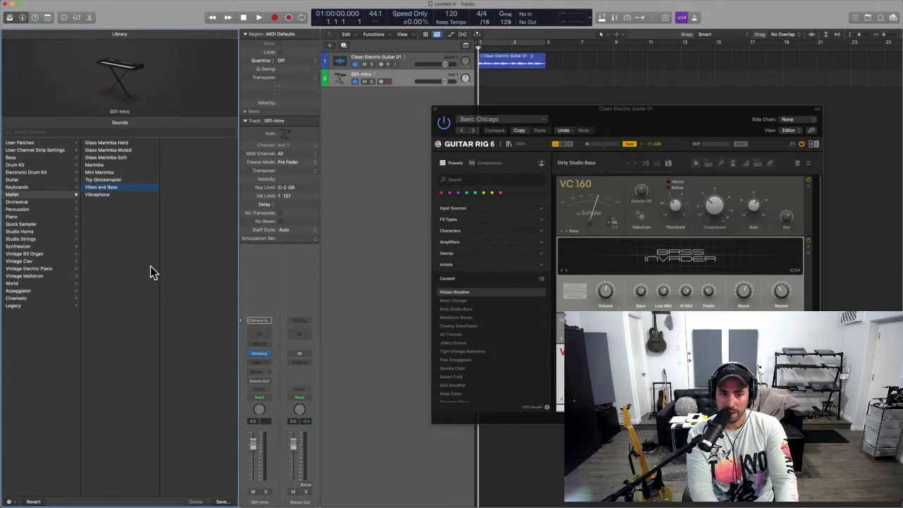
pyautogui.click(262, 326)
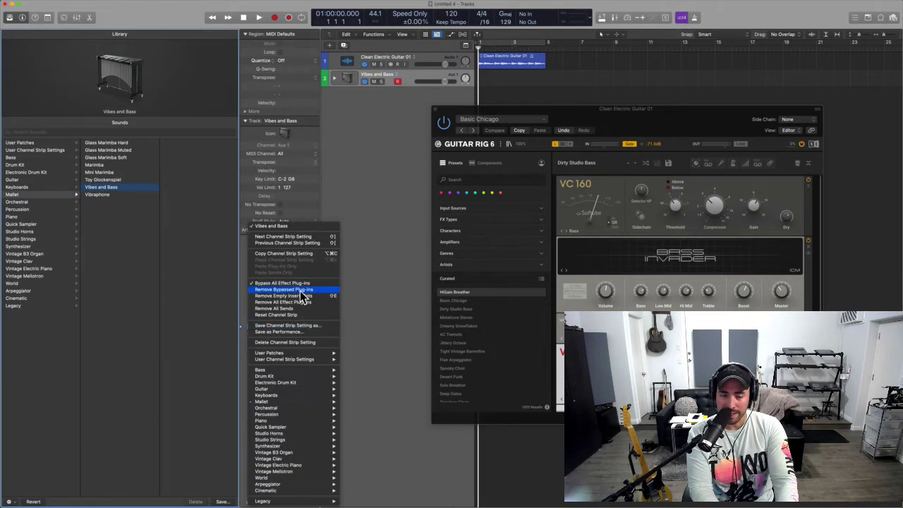
pyautogui.click(309, 332)
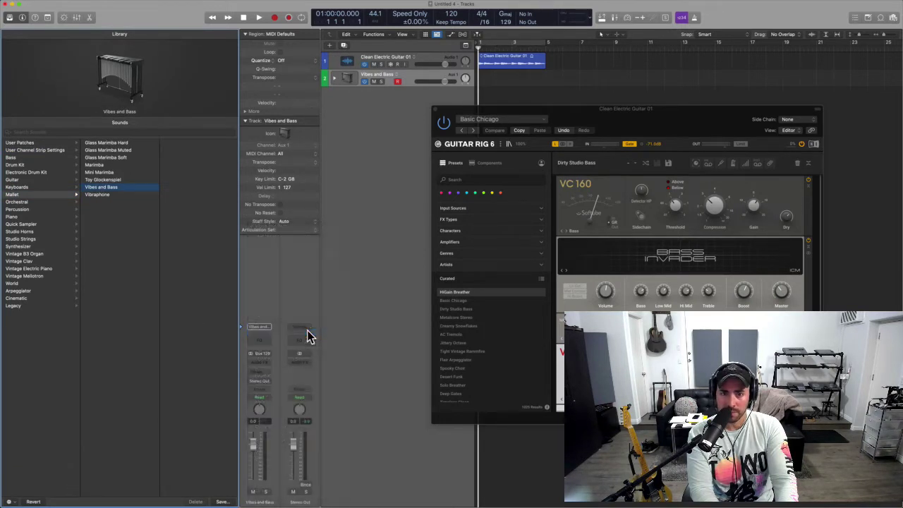
pyautogui.write('Verse')
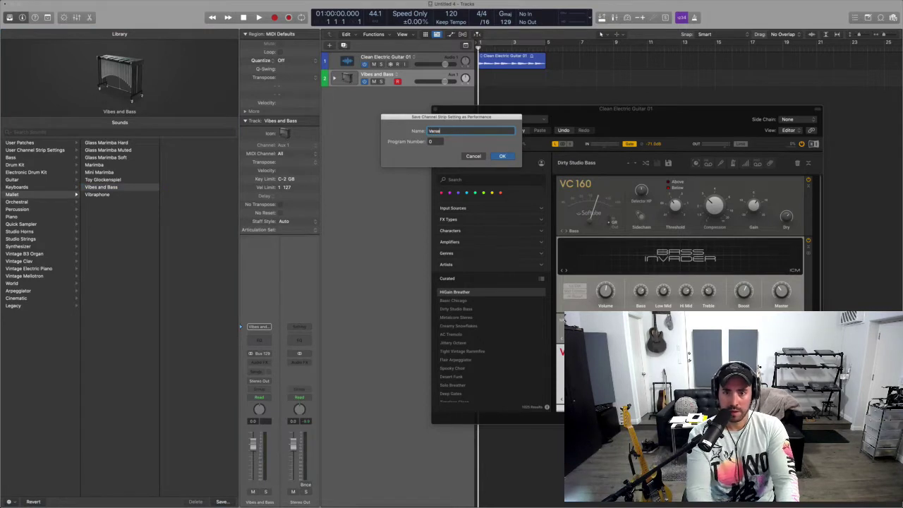
pyautogui.press('Return')
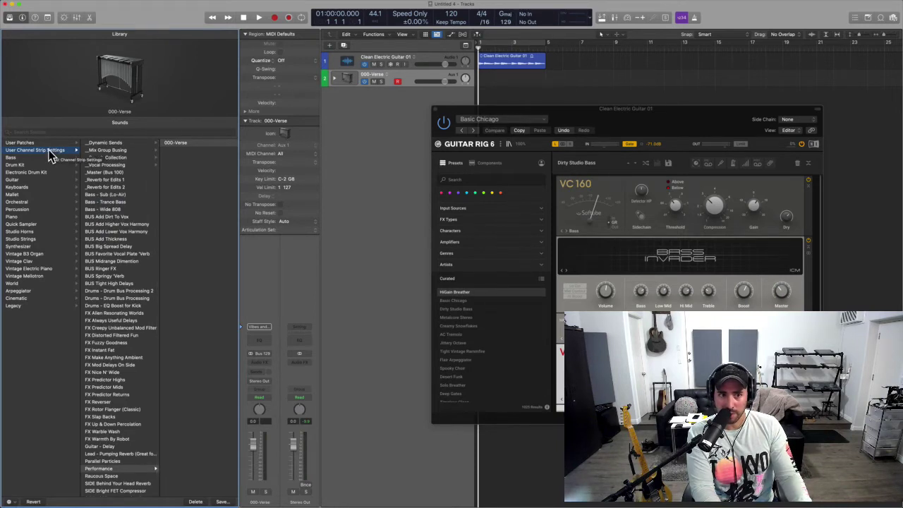
# - Save the same channel strip again as performance 001-Chorus
pyautogui.click(132, 469)
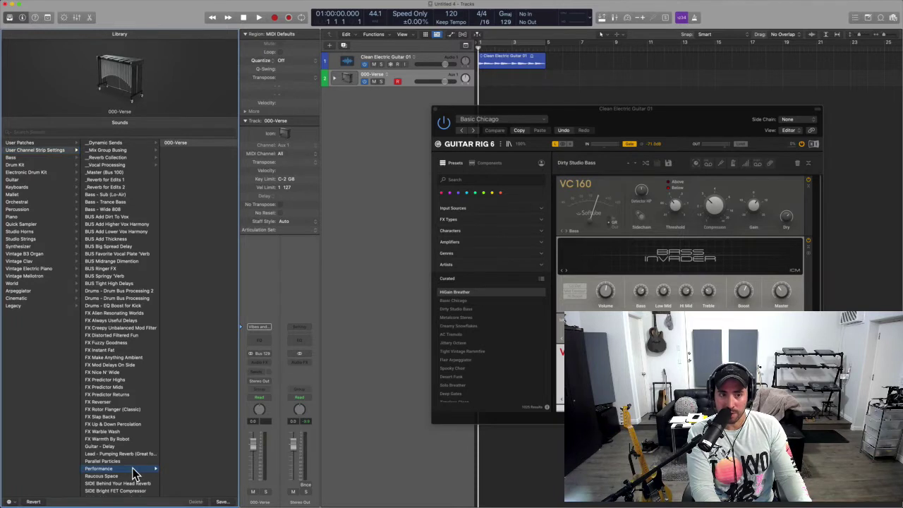
pyautogui.click(265, 327)
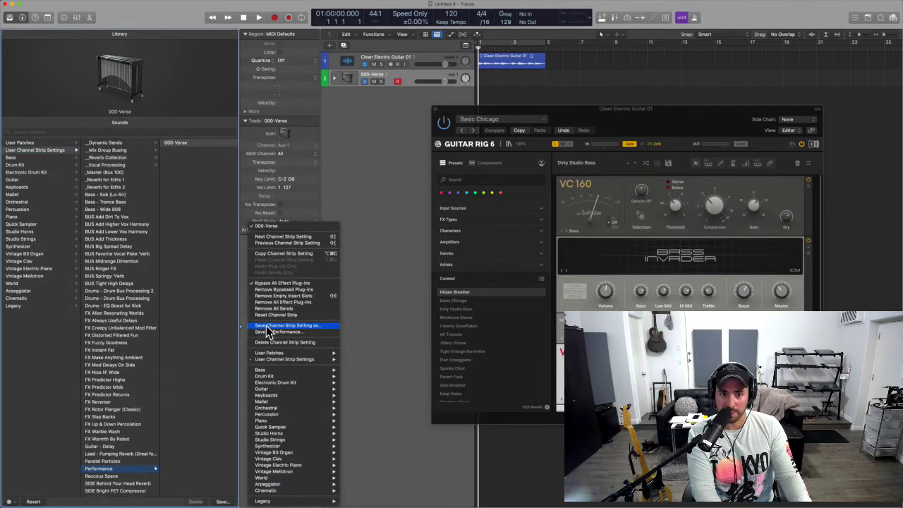
pyautogui.click(312, 332)
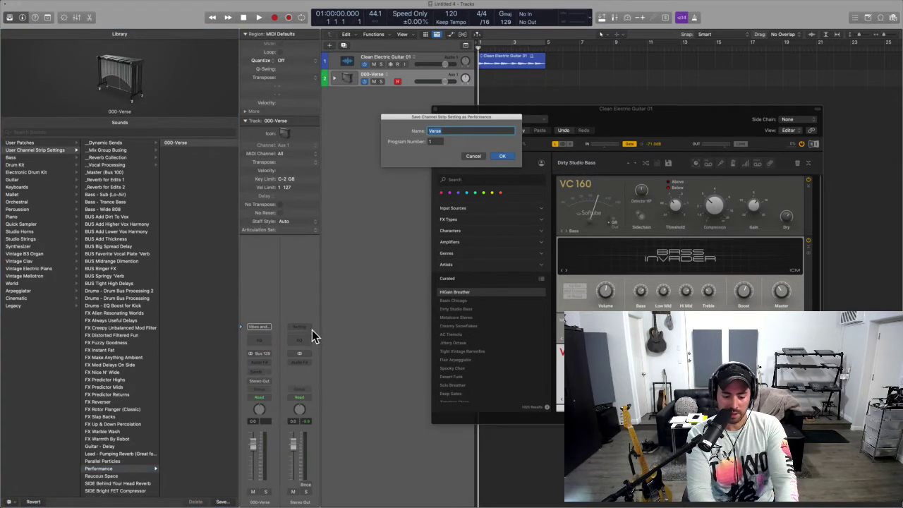
pyautogui.write('Chorus')
pyautogui.press('Return')
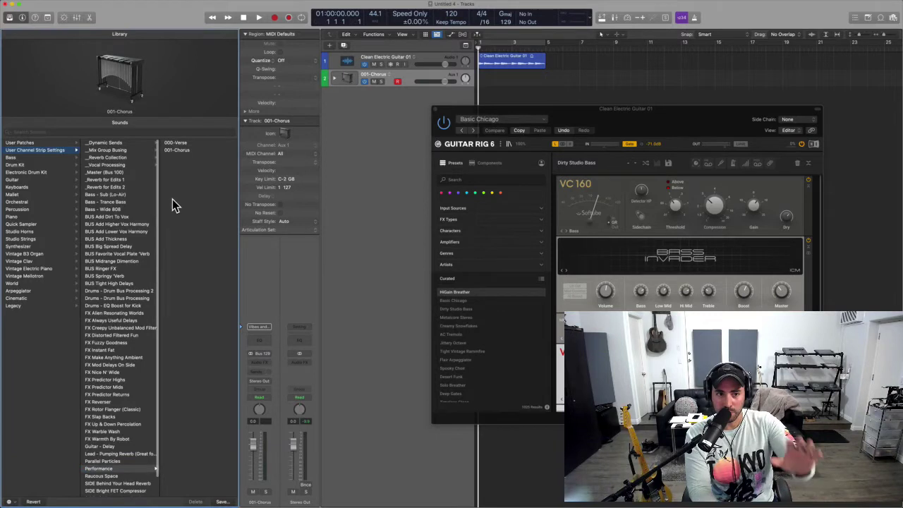
# - Load 000-Verse, then find in Key Commands which Next Patch command the ] pedal key triggers
pyautogui.click(177, 143)
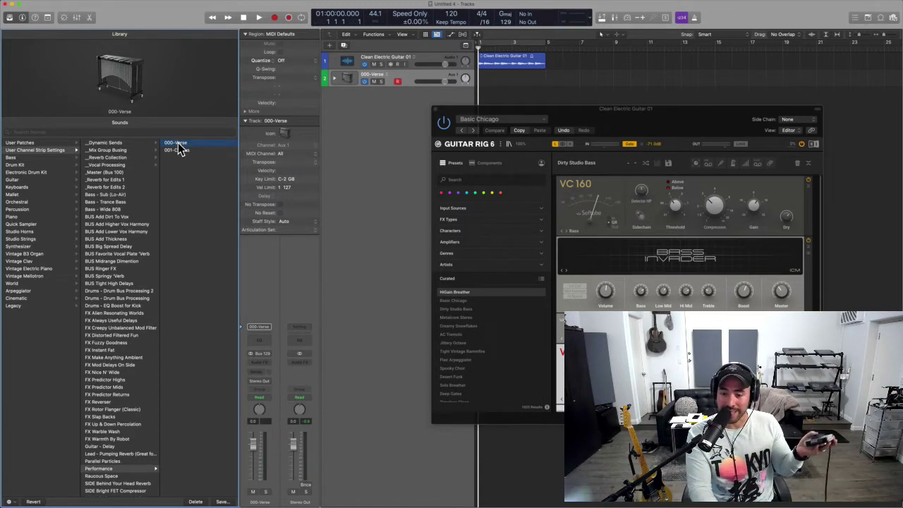
pyautogui.hotkey('alt', 'k')
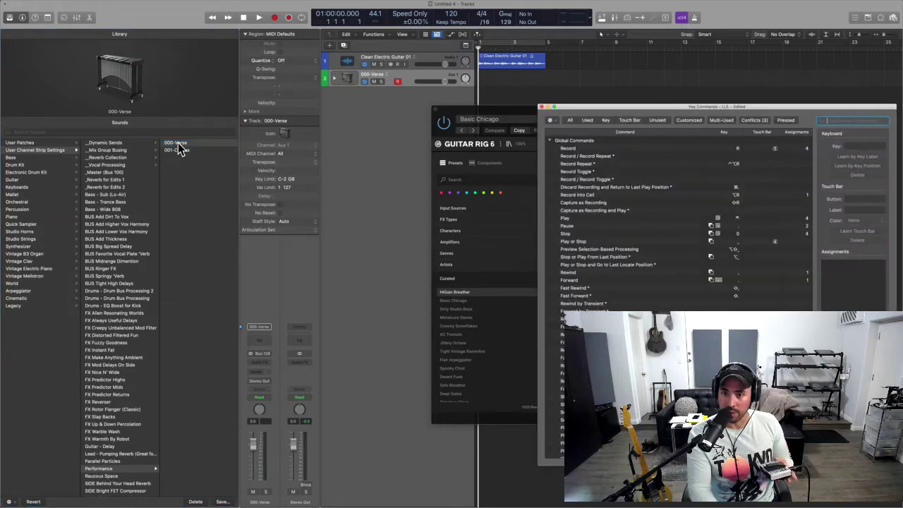
pyautogui.click(578, 179)
pyautogui.press(']')
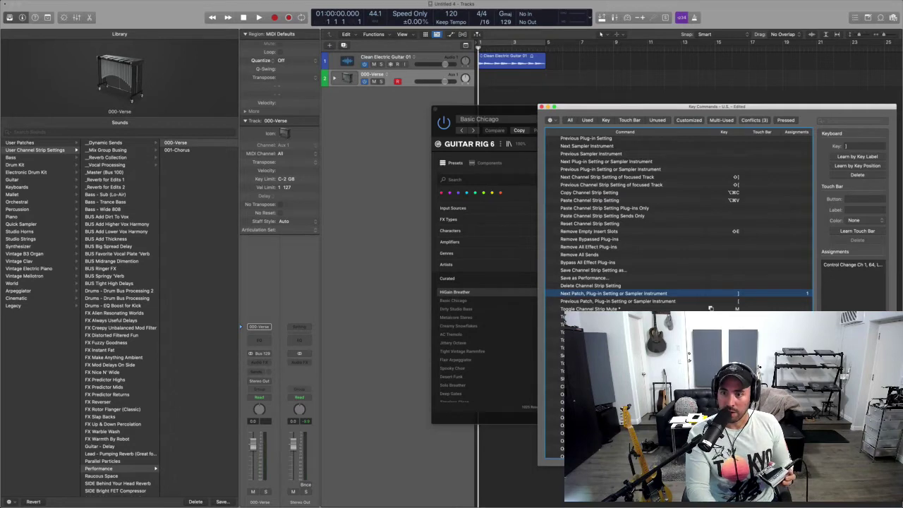
pyautogui.click(541, 107)
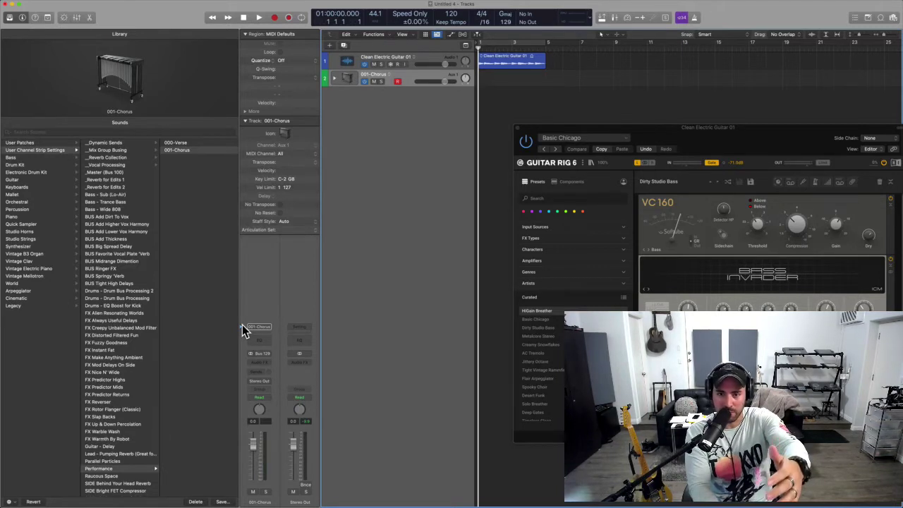
# - Select Clean Electric Guitar 01 and list its User Channel Strip Settings > Performance patches
pyautogui.click(433, 60)
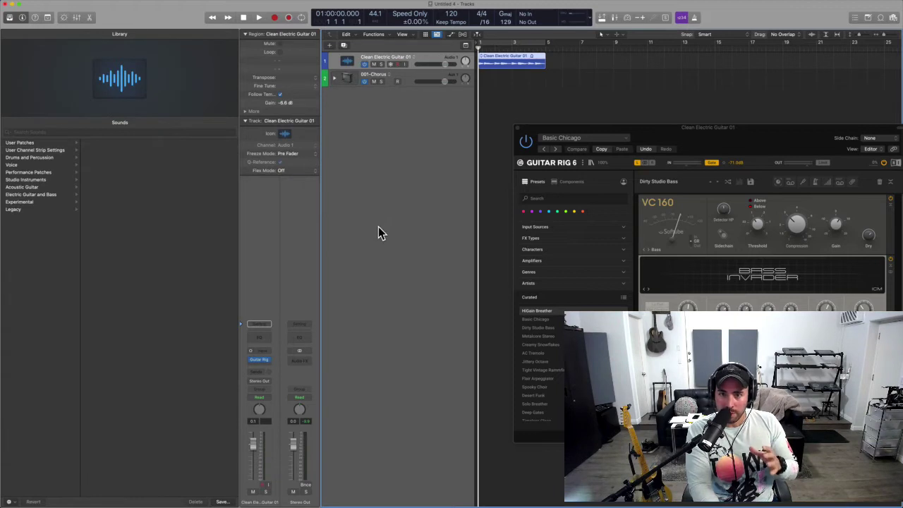
pyautogui.moveTo(688, 129); pyautogui.dragTo(578, 113)
pyautogui.click(32, 173)
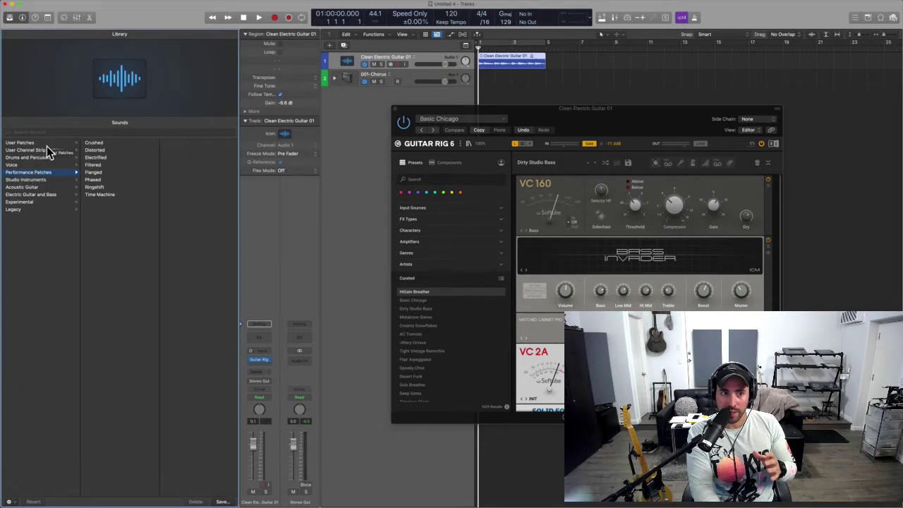
pyautogui.click(46, 142)
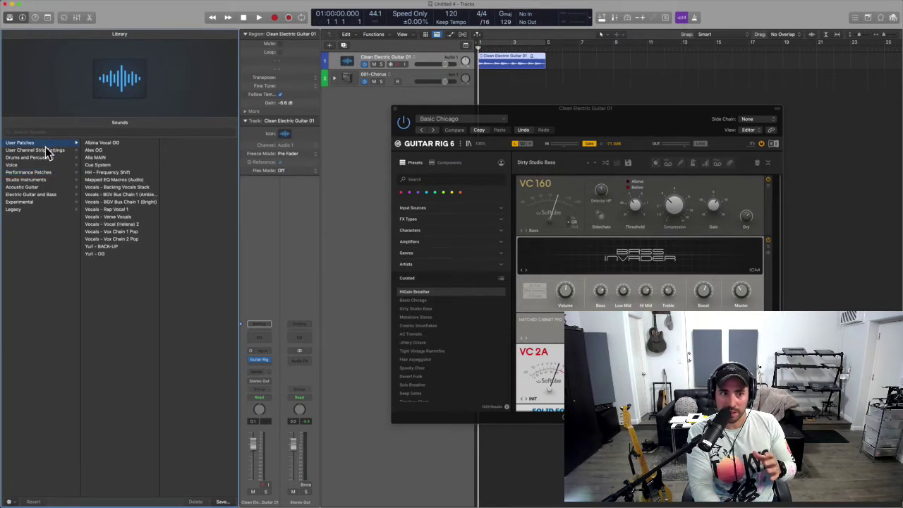
pyautogui.click(45, 150)
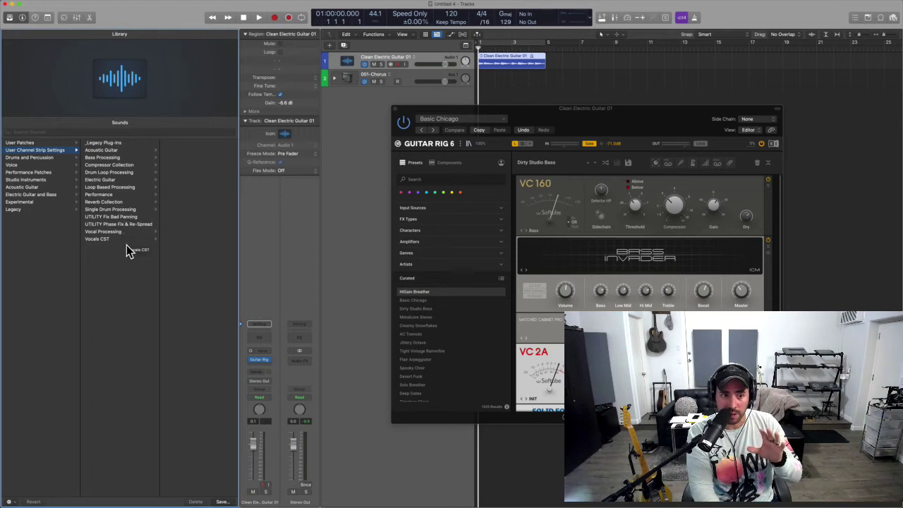
pyautogui.click(127, 195)
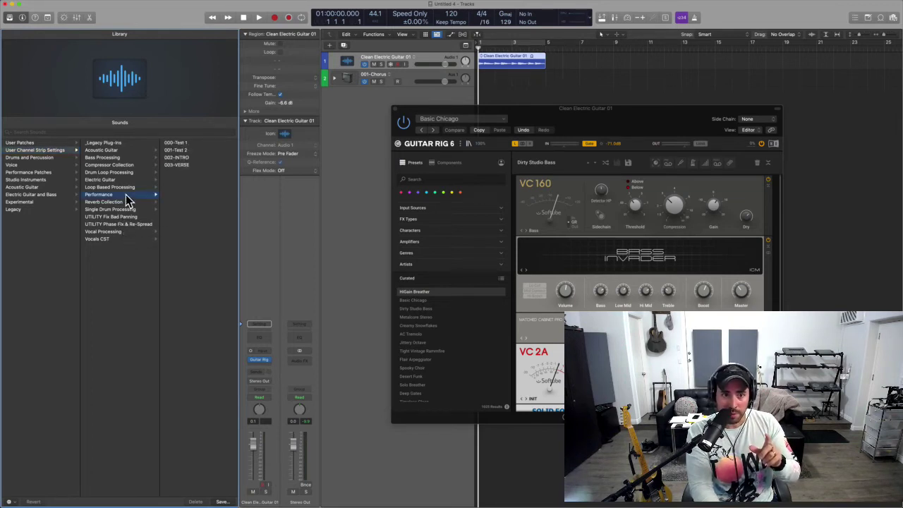
# - Load 000-Test 1 and then 001-Test 2 on the guitar track
pyautogui.click(186, 144)
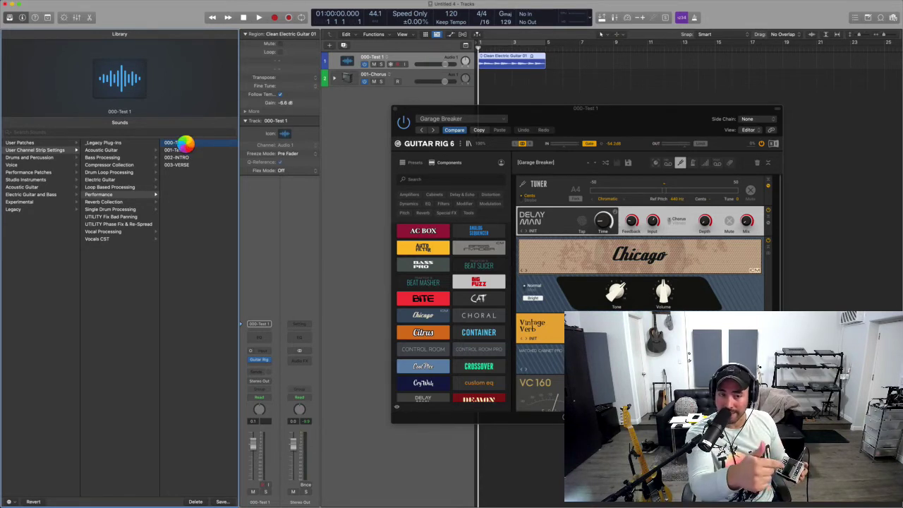
pyautogui.click(187, 150)
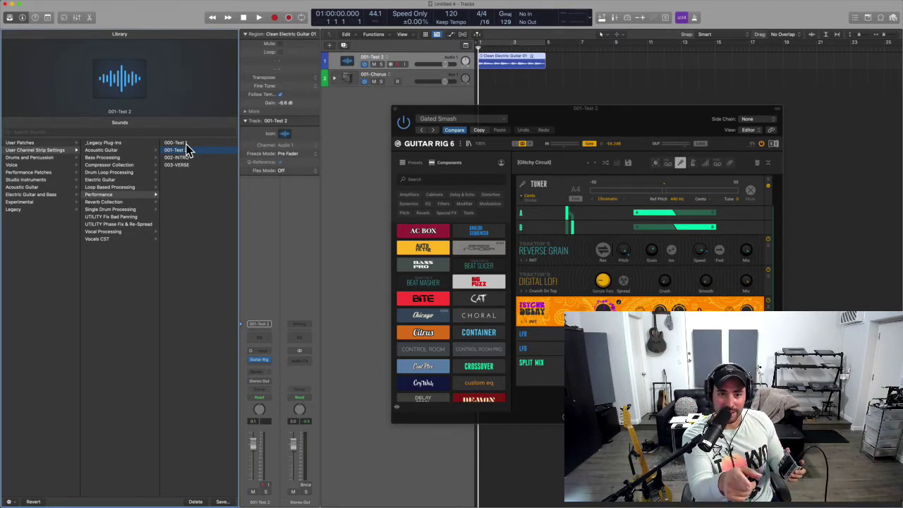
pyautogui.press('Down')
pyautogui.press('super+h')
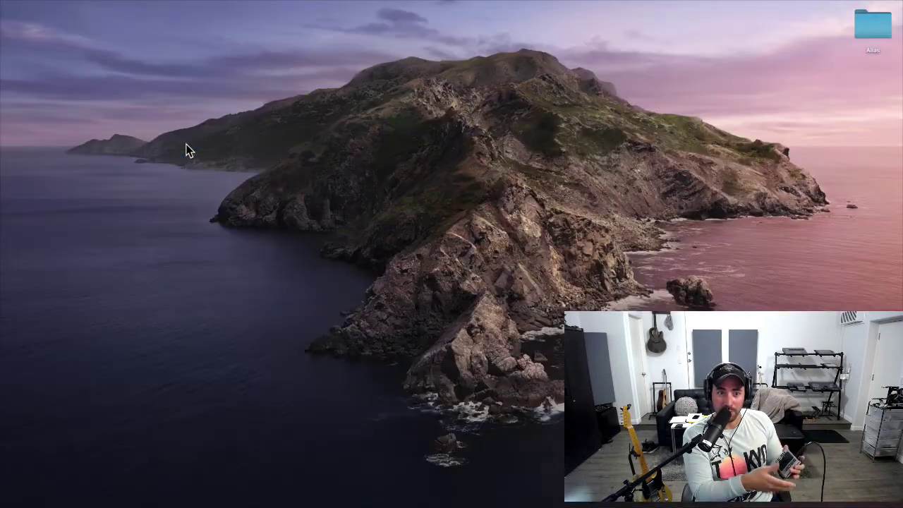